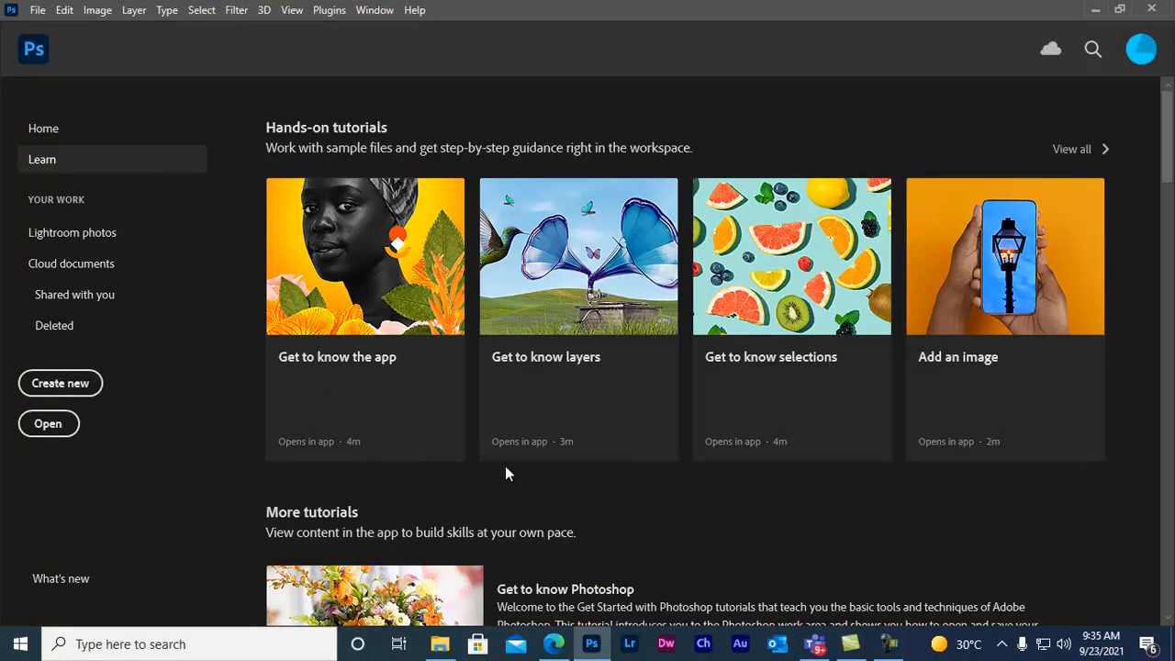
# - Create a new 541 x 550 px document at 72 ppi with a white background and add four blank layers
pyautogui.click(62, 385)
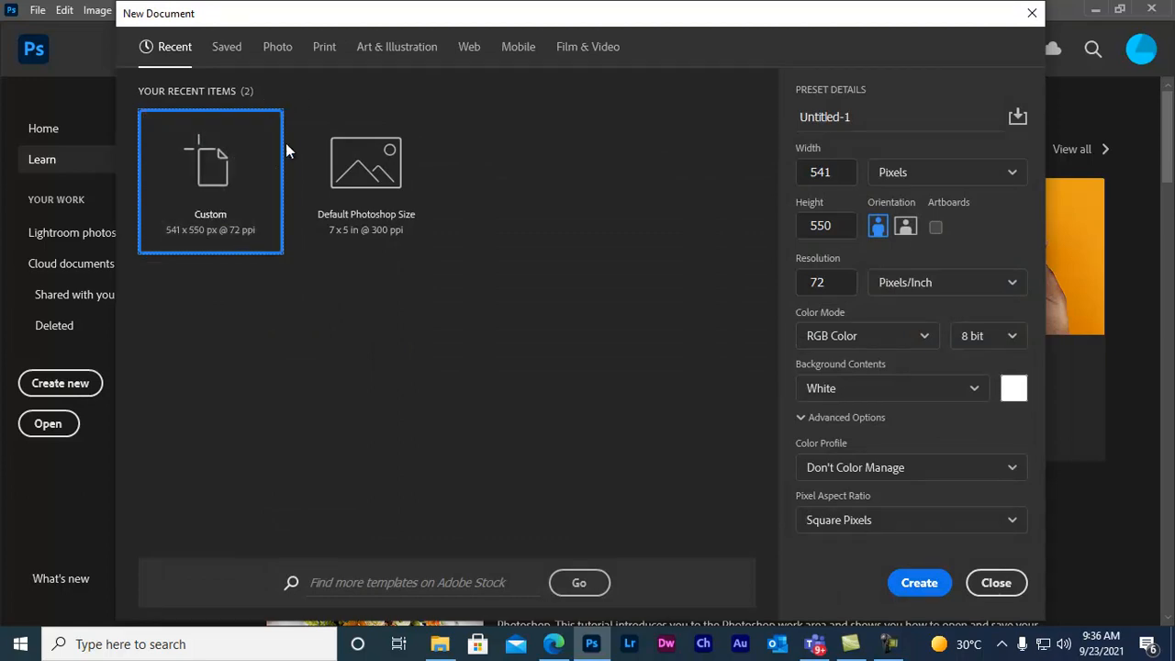
pyautogui.click(919, 585)
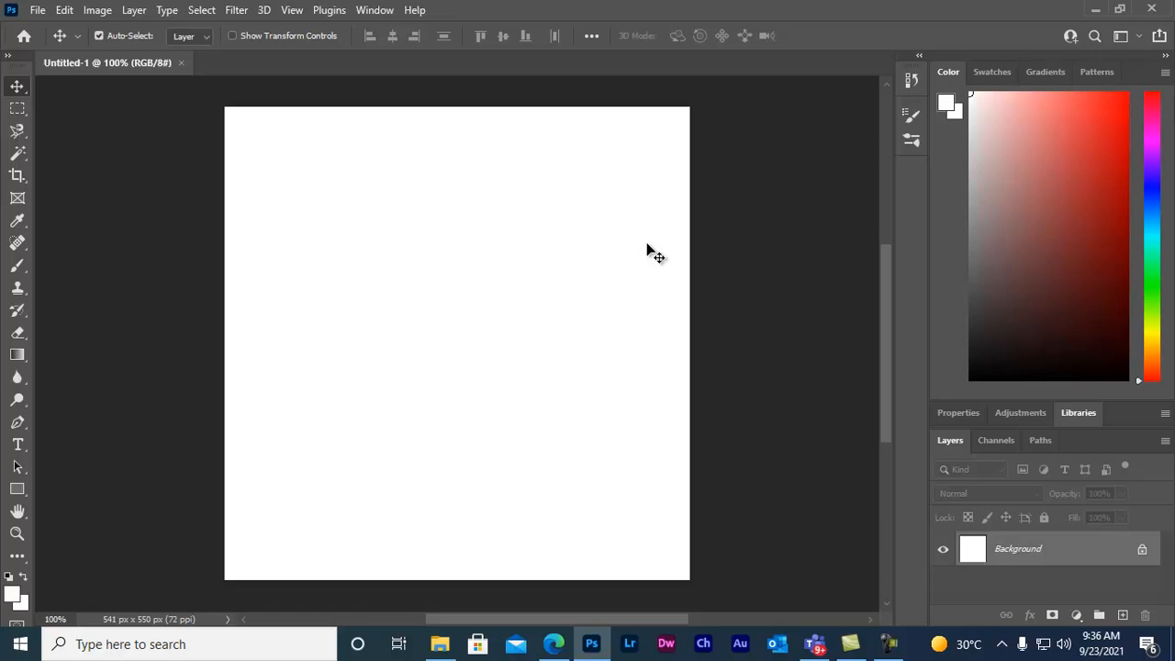
pyautogui.click(1122, 616)
pyautogui.click(1123, 615)
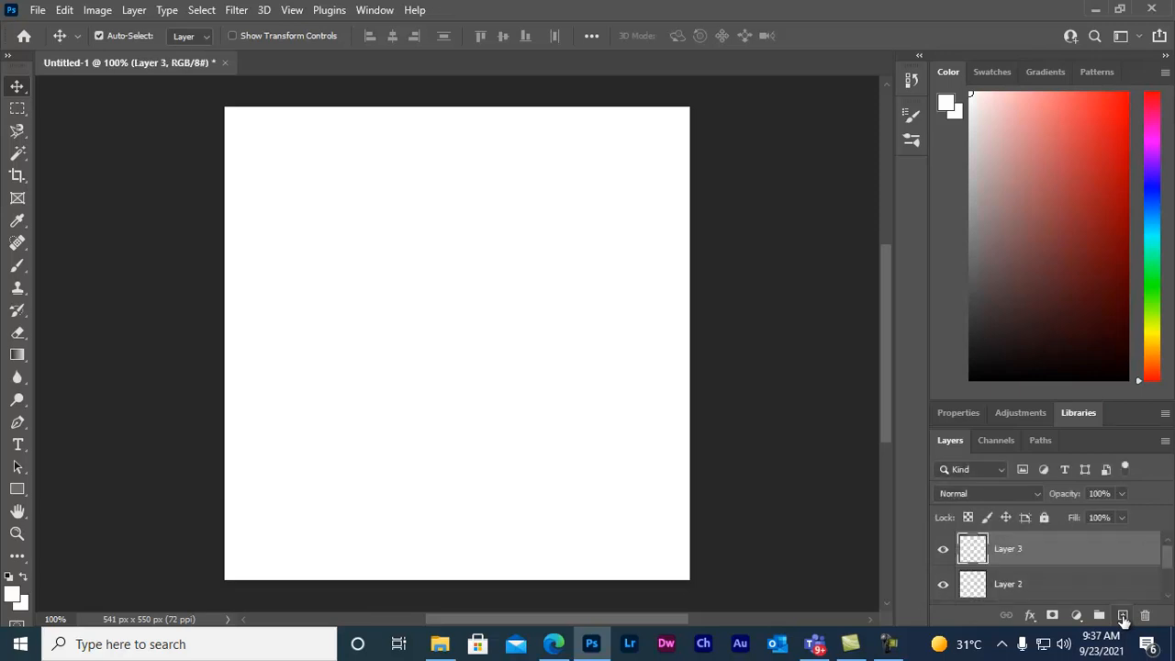
# - Place the GIRAFFE image from the IMAGES folder as an embedded object on Layer 1
pyautogui.scroll(-3, 996, 562)
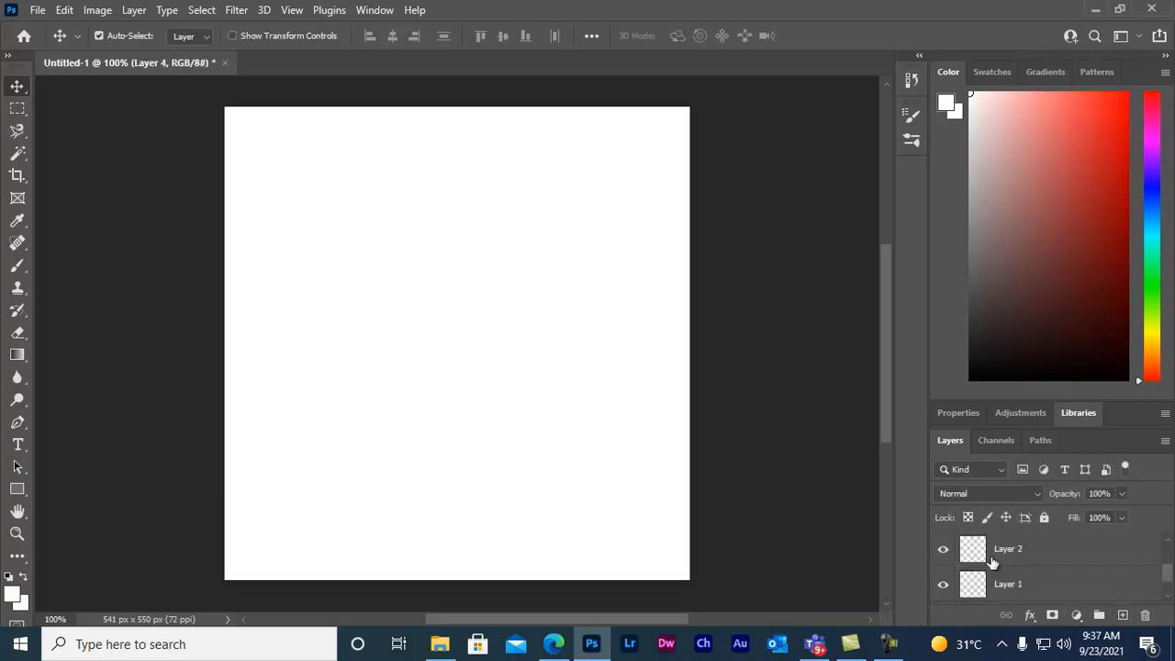
pyautogui.click(1007, 554)
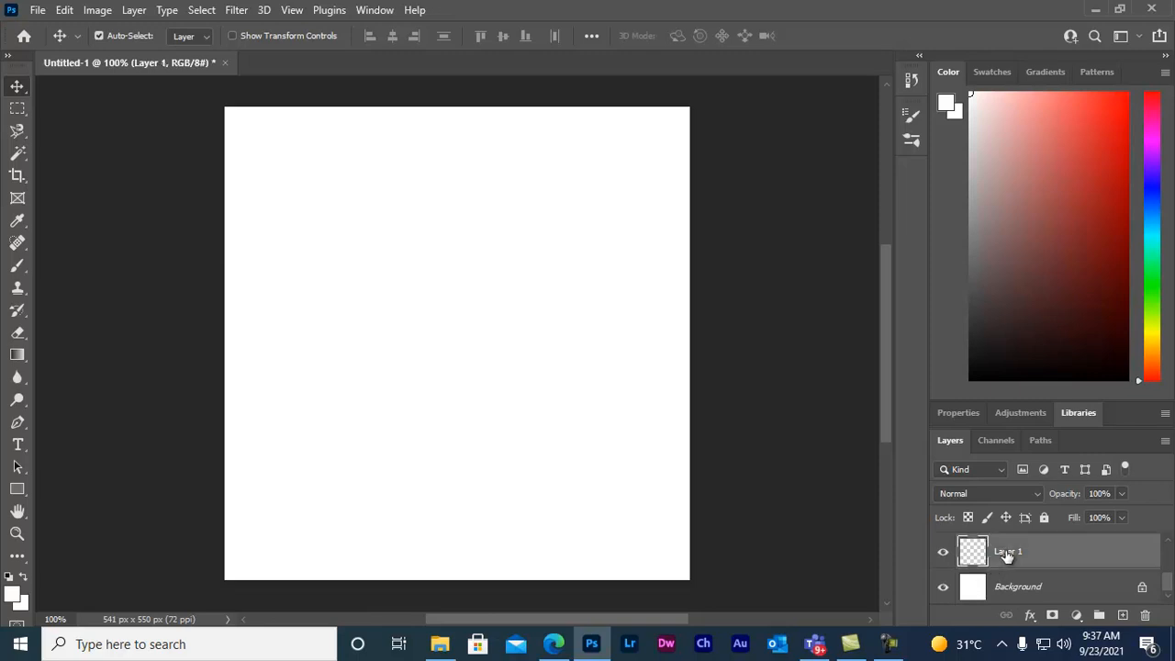
pyautogui.scroll(2, 1006, 553)
pyautogui.scroll(-2, 998, 567)
pyautogui.click(38, 9)
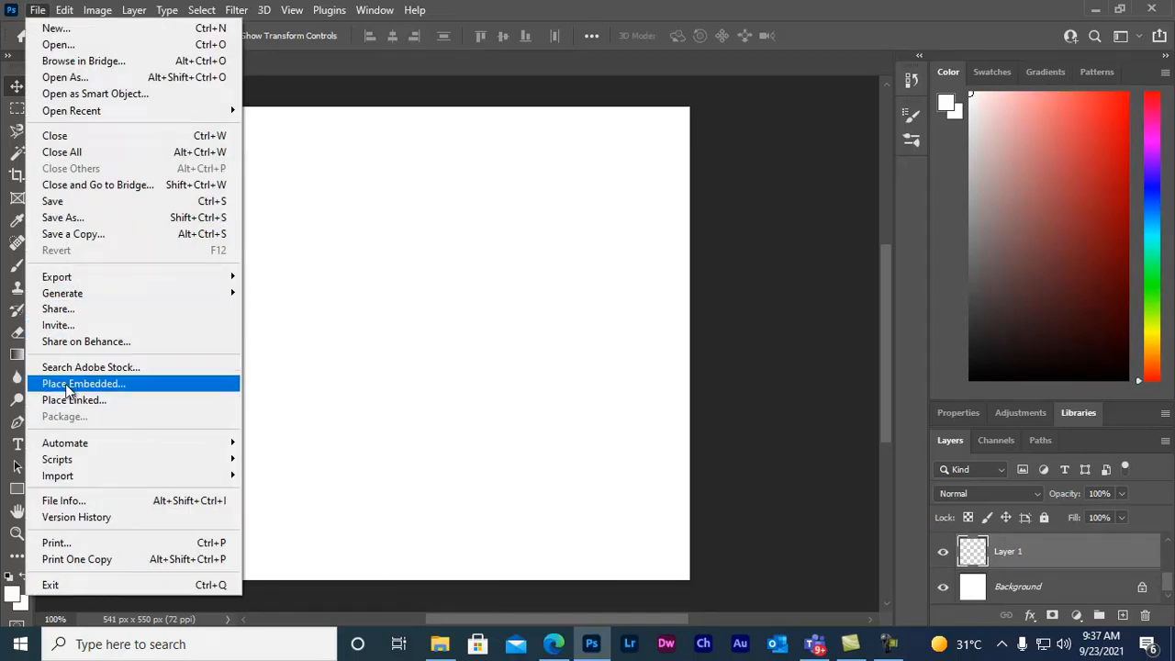
pyautogui.click(66, 386)
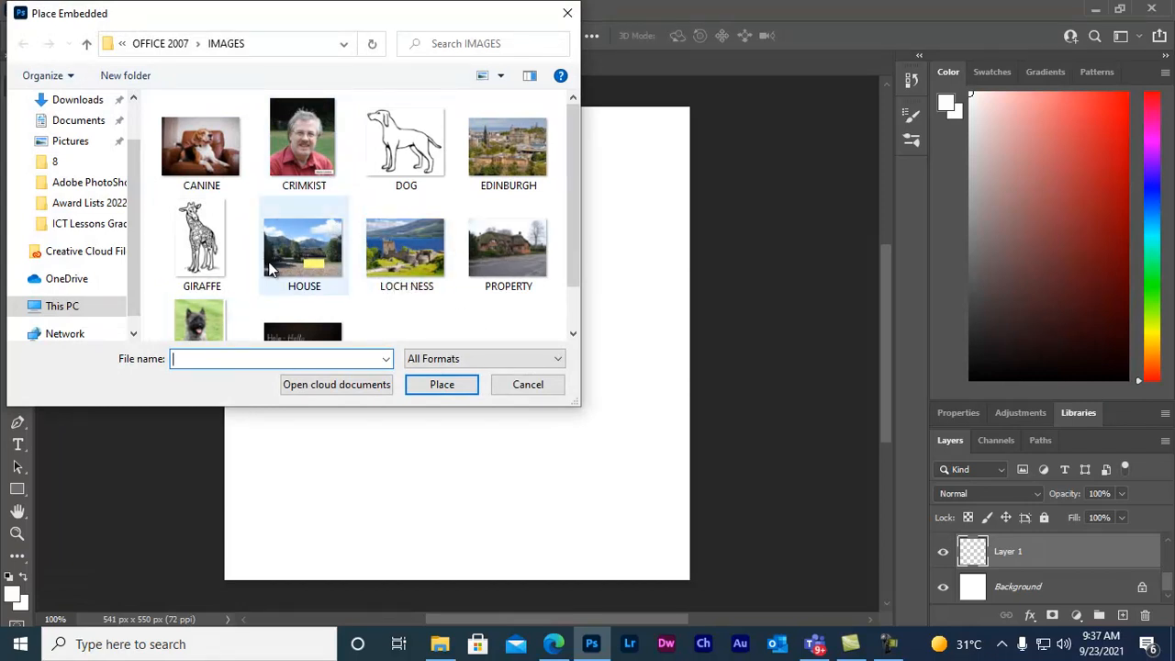
pyautogui.click(200, 247)
pyautogui.click(439, 387)
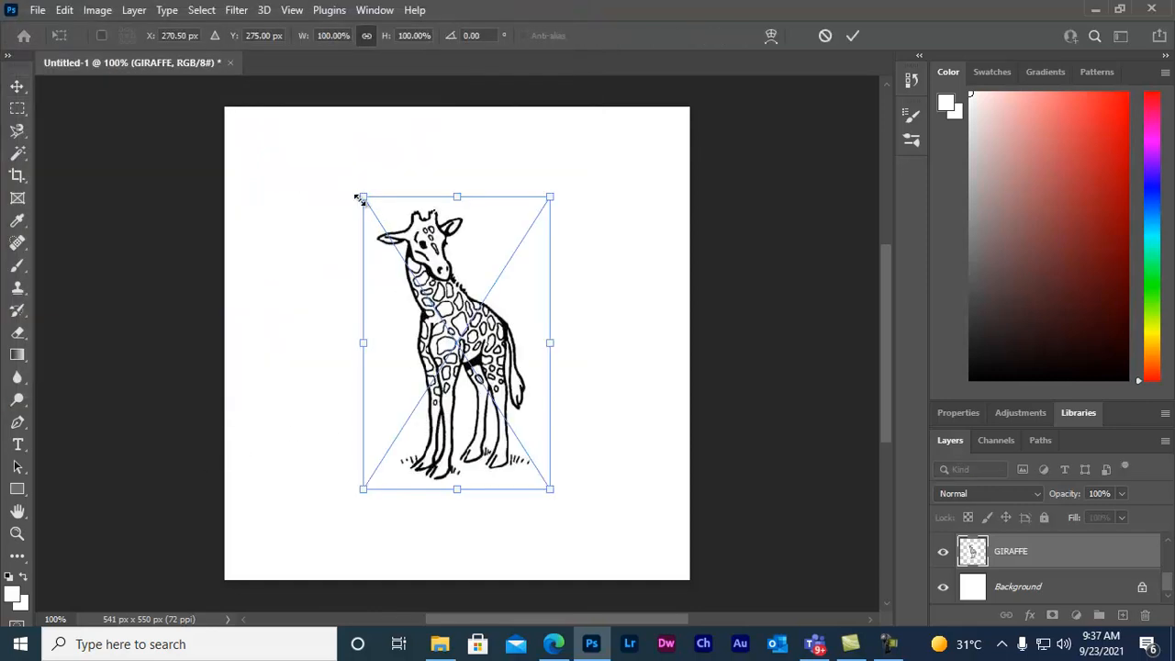
# - Scale the giraffe to about 60% and position it in the lower-right corner of the canvas
pyautogui.moveTo(364, 198); pyautogui.dragTo(432, 310)
pyautogui.moveTo(499, 349); pyautogui.dragTo(630, 431)
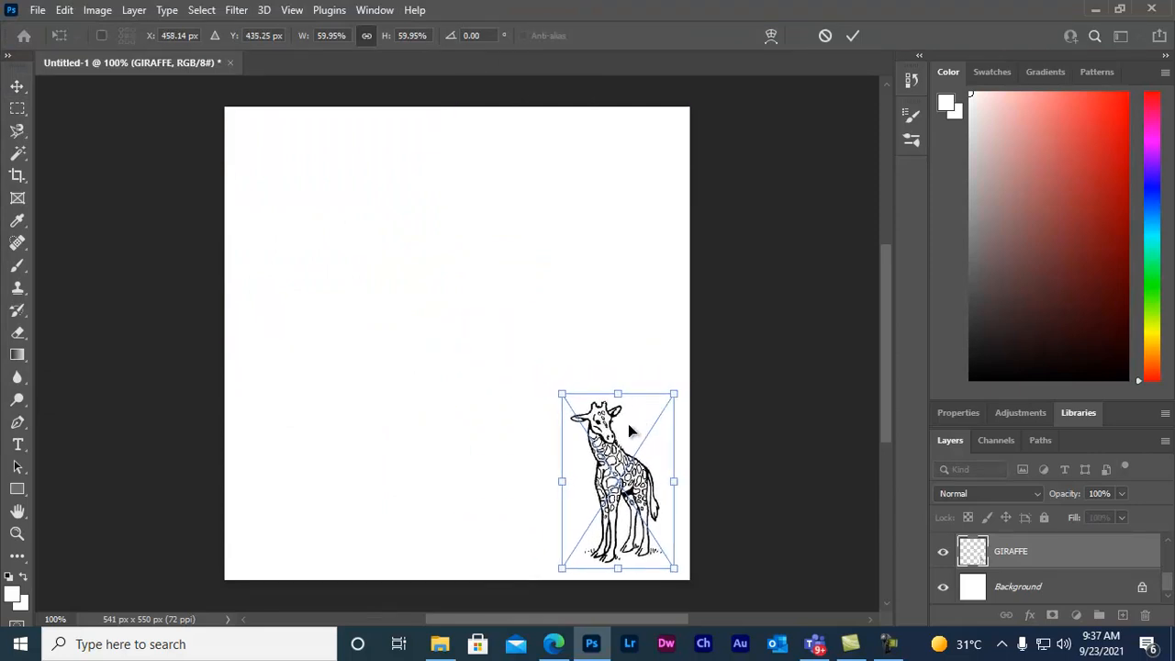
pyautogui.press('Return')
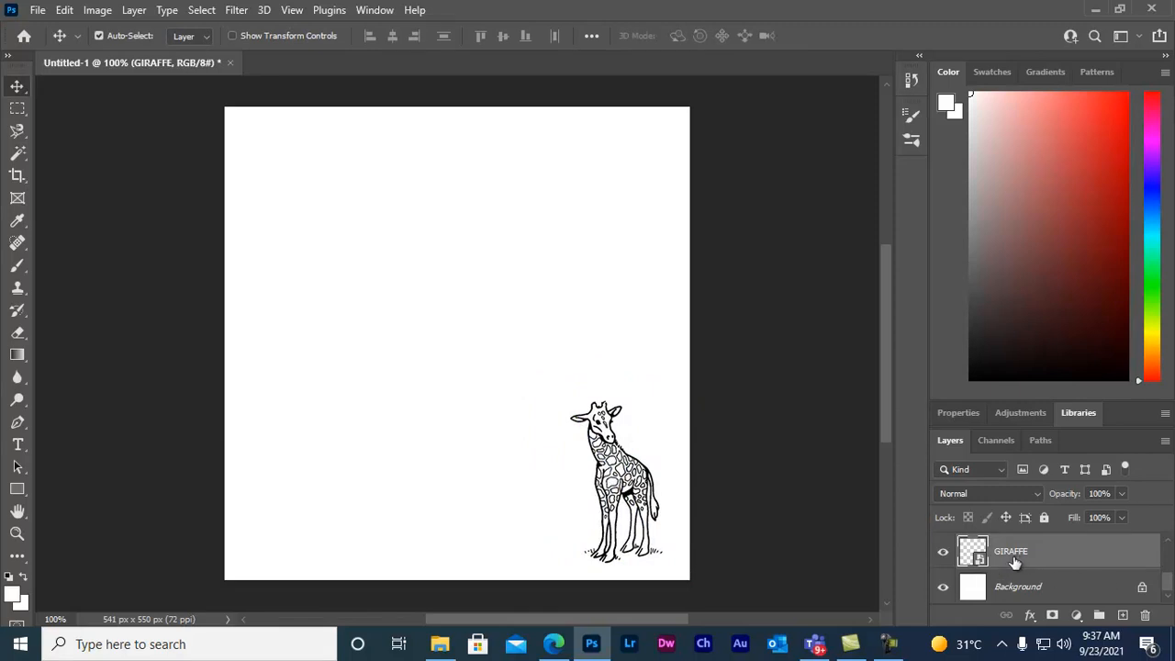
# - Place the DOG image from the IMAGES folder as an embedded object on Layer 2
pyautogui.scroll(1, 1015, 562)
pyautogui.click(974, 560)
pyautogui.click(38, 9)
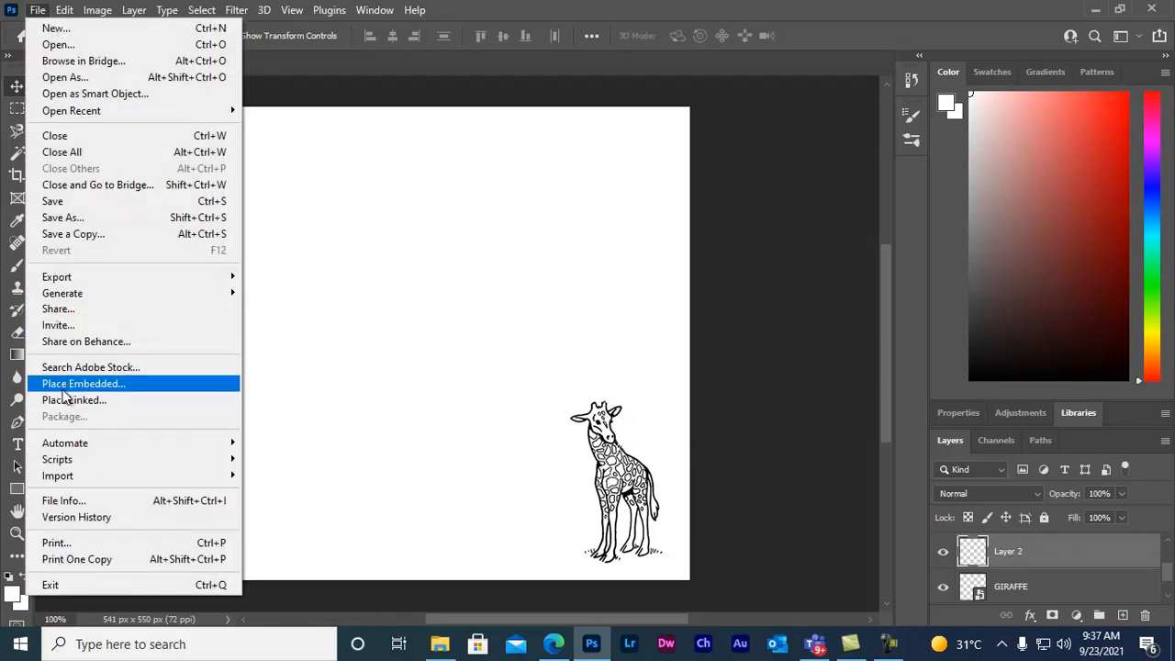
pyautogui.click(62, 384)
pyautogui.click(380, 177)
pyautogui.click(439, 390)
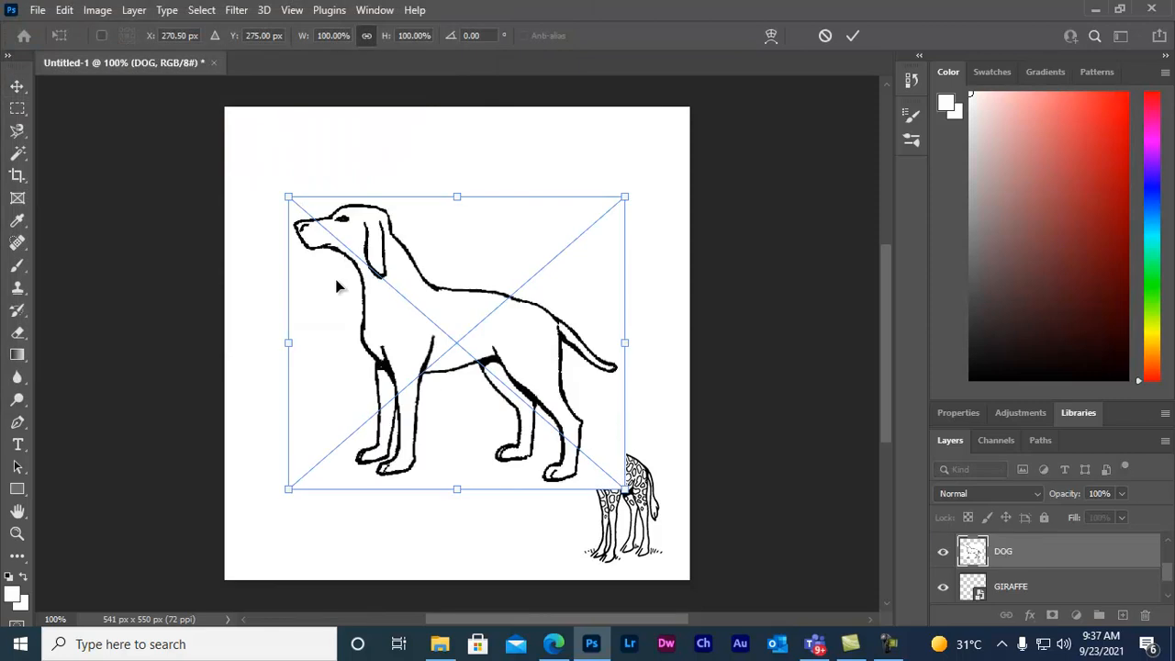
# - Shrink the dog drawing to about a third of its placed size and position it in the canvas's lower-left corner
pyautogui.moveTo(287, 199); pyautogui.dragTo(509, 390)
pyautogui.moveTo(558, 421); pyautogui.dragTo(309, 439)
pyautogui.press('Return')
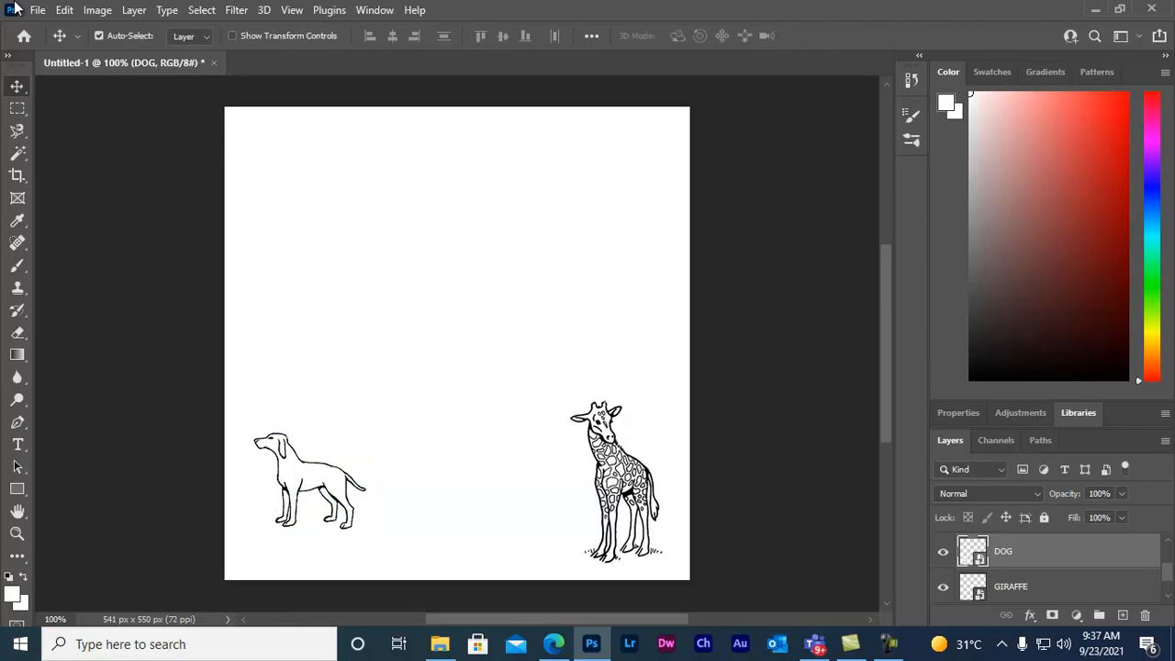
# - Place the TERRIER image embedded on Layer 3, scaled to about 26% near the canvas's left edge above the dog drawing
pyautogui.scroll(1, 969, 572)
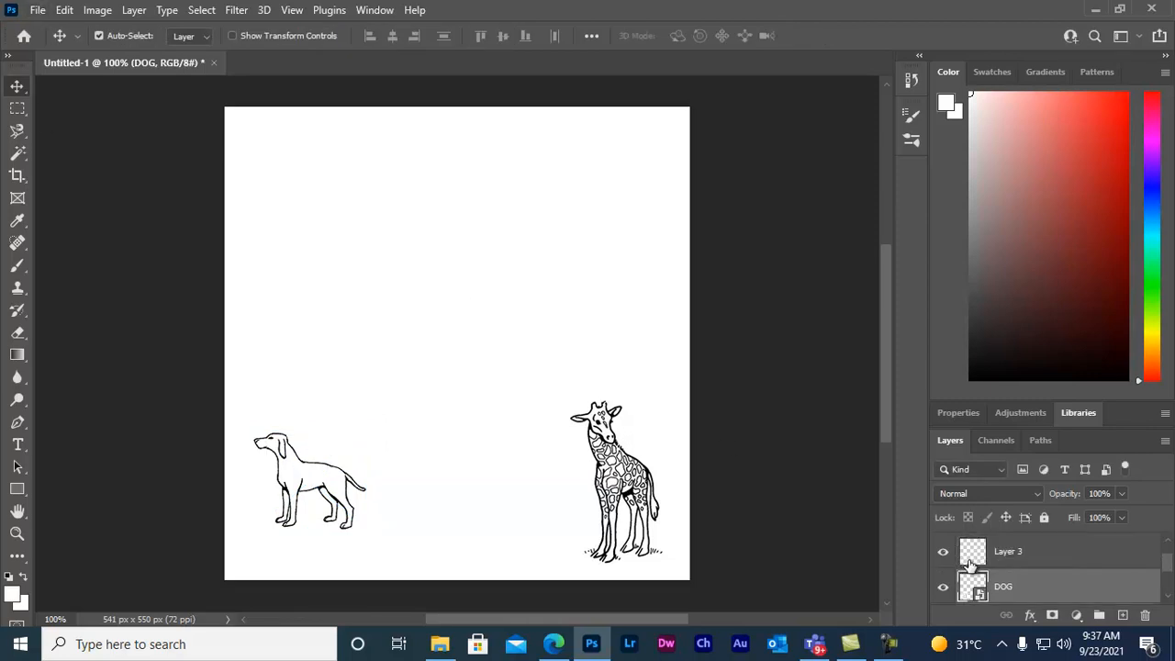
pyautogui.click(975, 557)
pyautogui.click(37, 10)
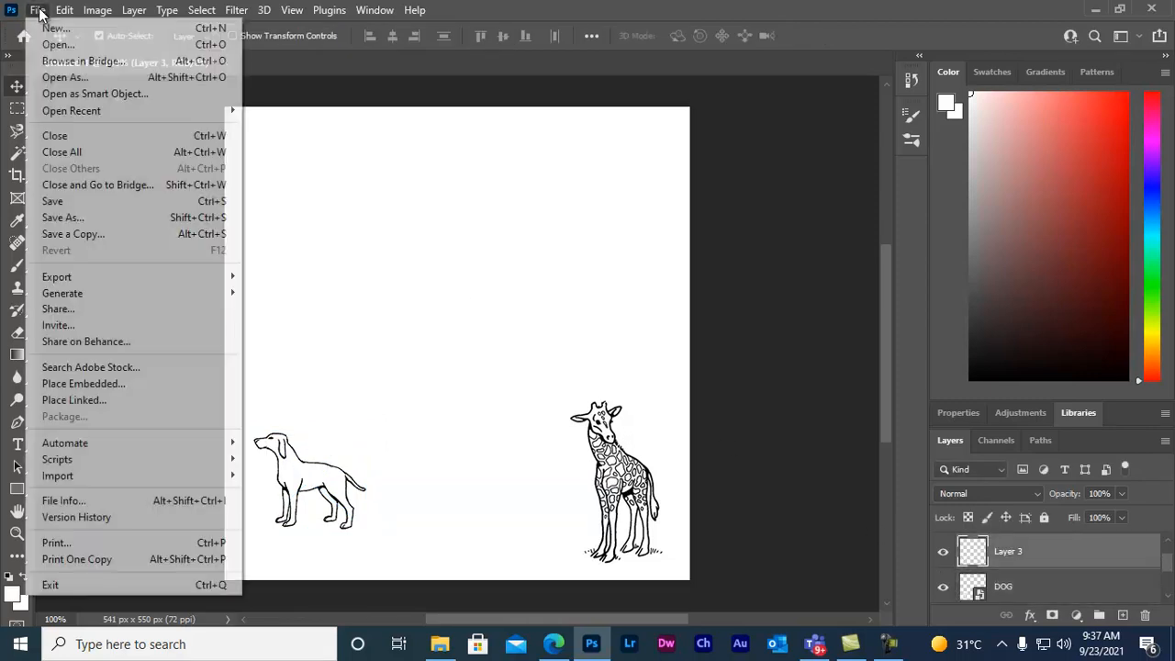
pyautogui.click(78, 386)
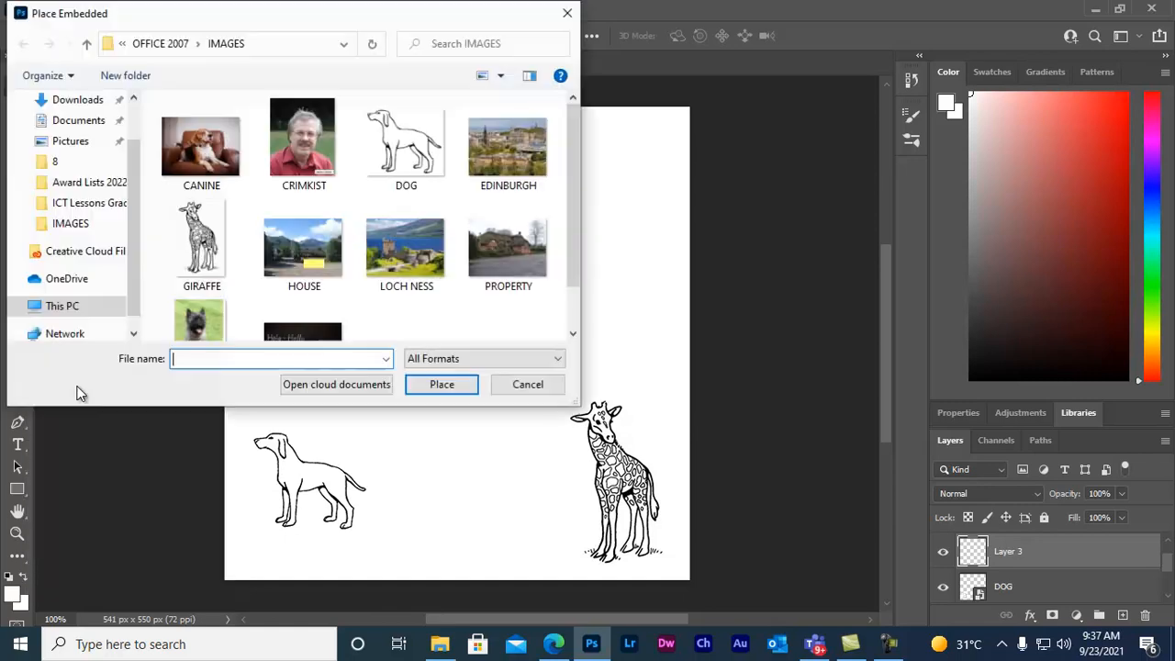
pyautogui.click(202, 317)
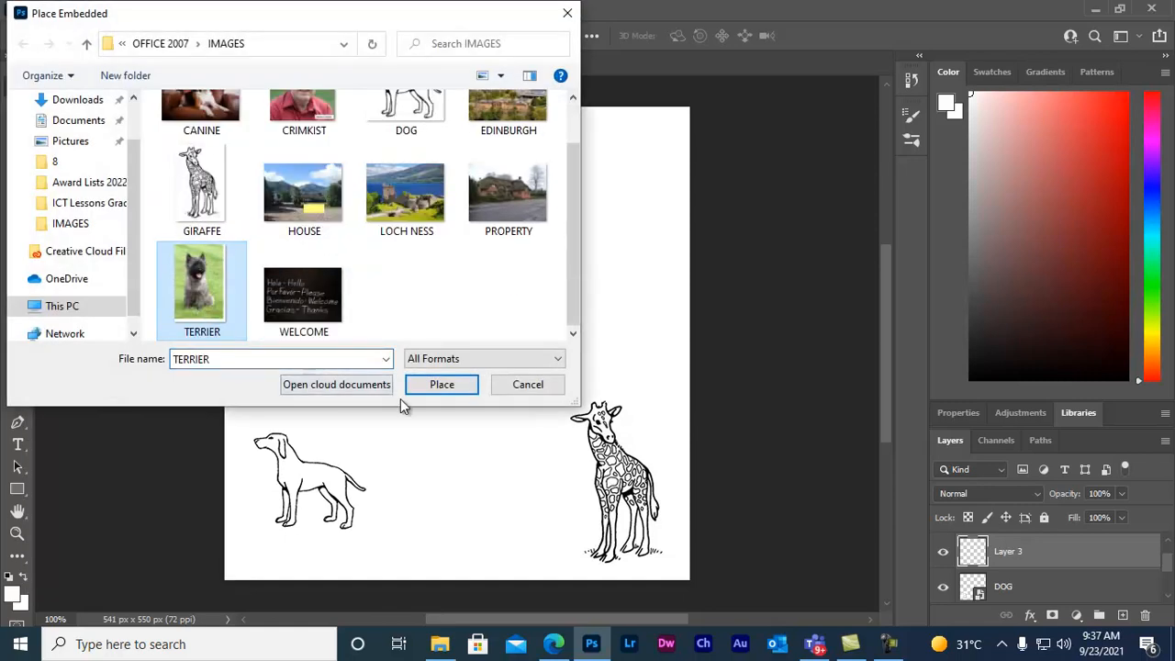
pyautogui.click(440, 385)
pyautogui.moveTo(456, 130); pyautogui.dragTo(289, 271)
pyautogui.press('Return')
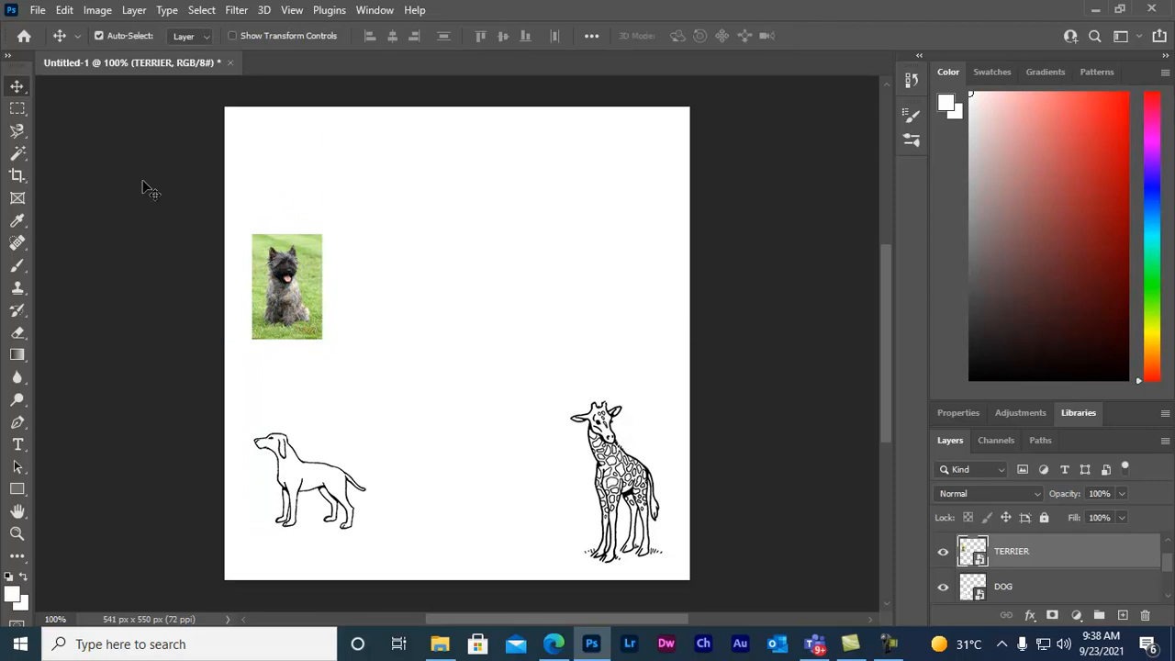
# - Place the EDINBURGH image from the IMAGES folder as an embedded object on Layer 4
pyautogui.scroll(1, 967, 640)
pyautogui.scroll(1, 991, 574)
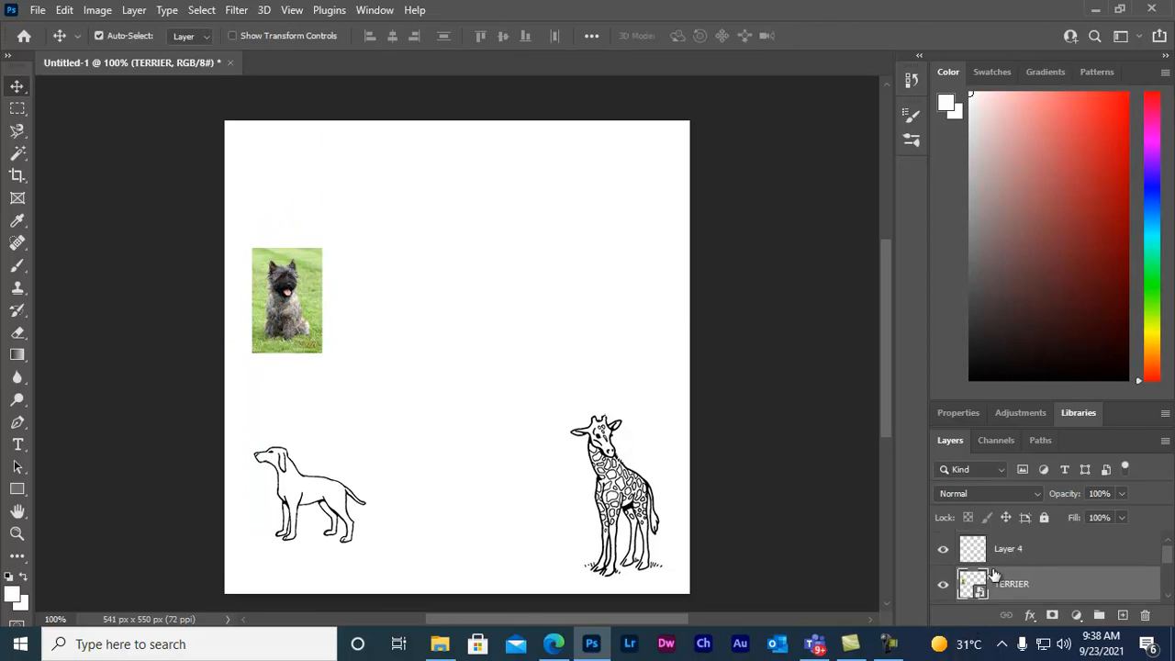
pyautogui.click(967, 556)
pyautogui.click(37, 10)
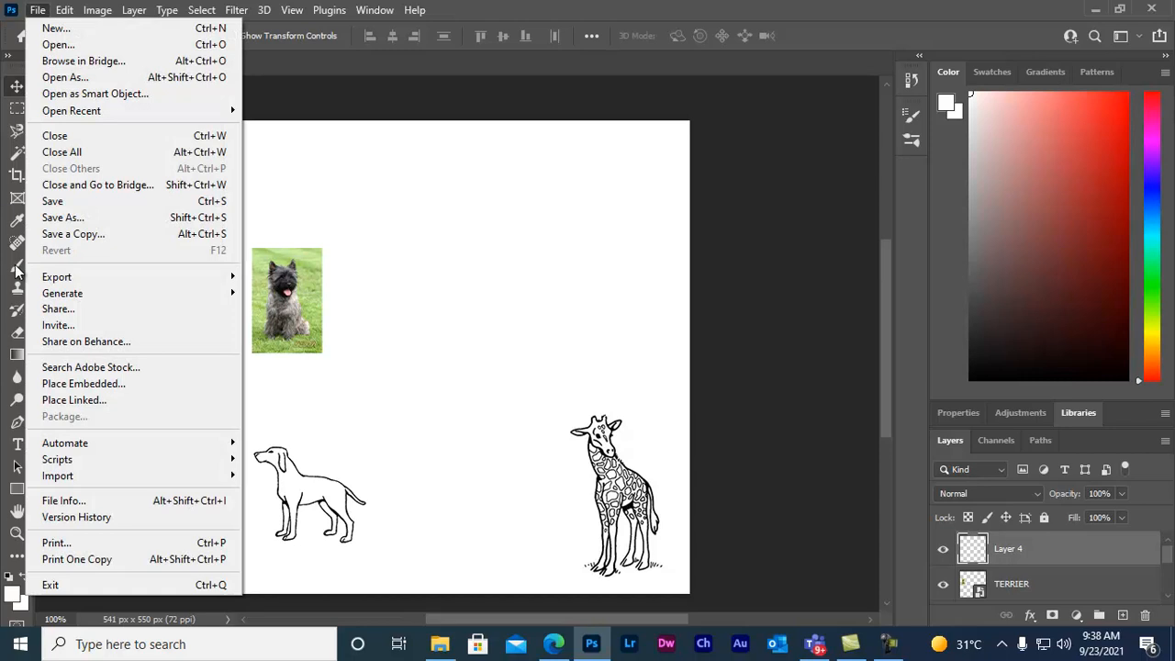
pyautogui.click(78, 388)
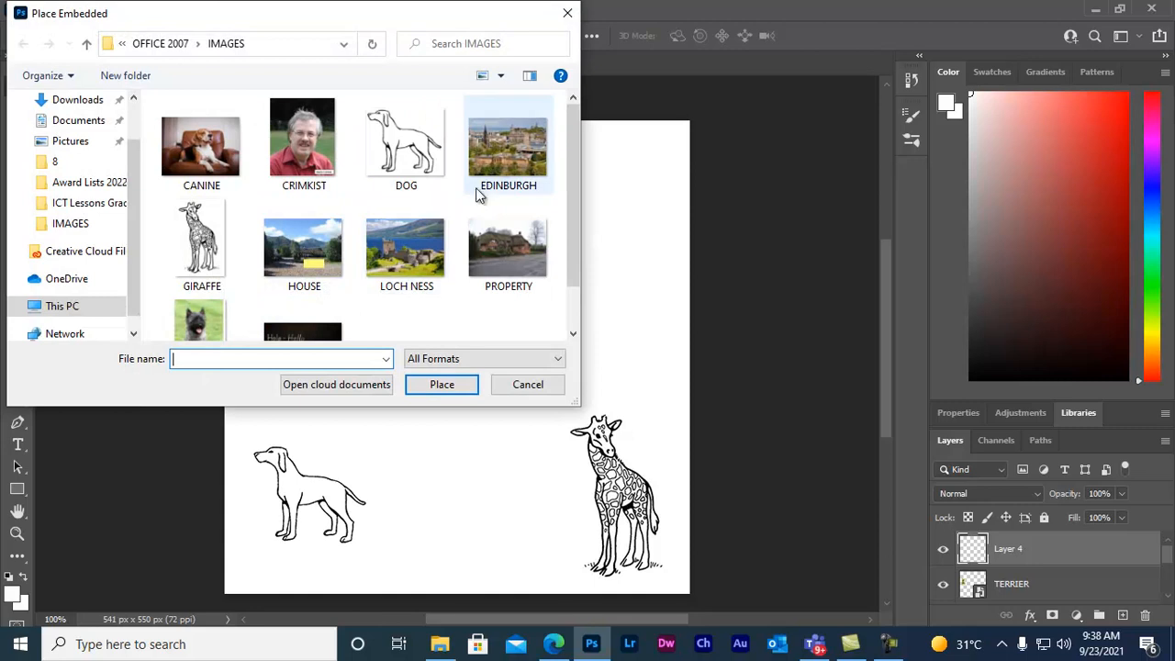
pyautogui.click(499, 157)
pyautogui.click(438, 383)
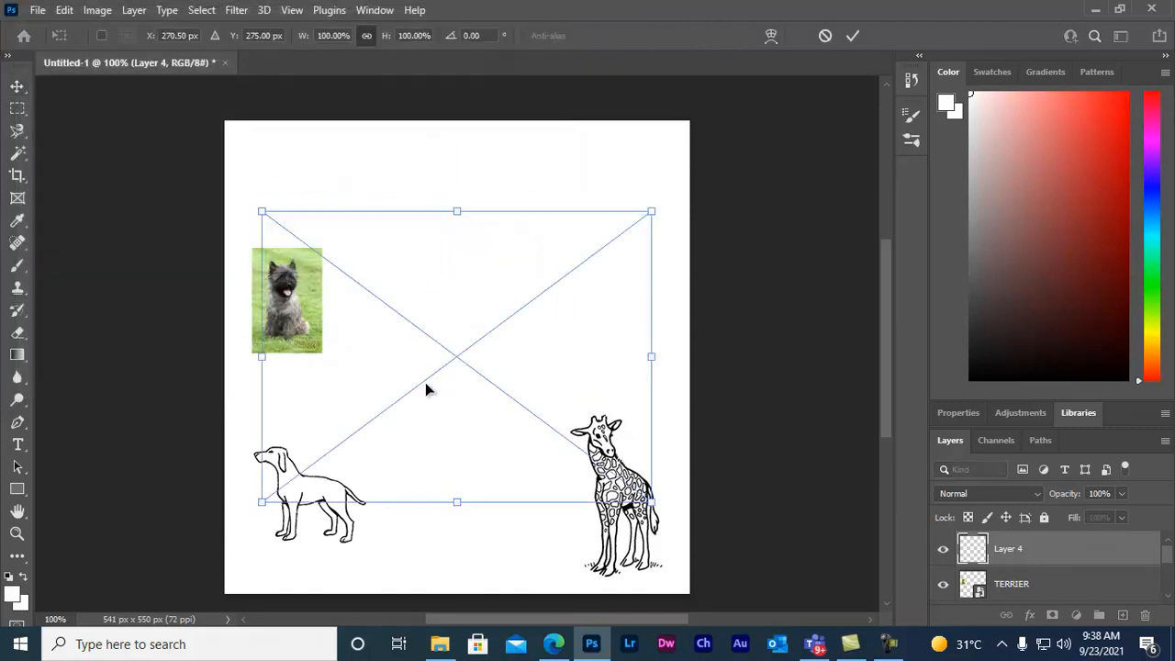
# - Scale the Edinburgh photo to about 34% and position it near the centre of the canvas
pyautogui.moveTo(261, 212); pyautogui.dragTo(556, 333)
pyautogui.moveTo(584, 450); pyautogui.dragTo(429, 359)
pyautogui.press('Return')
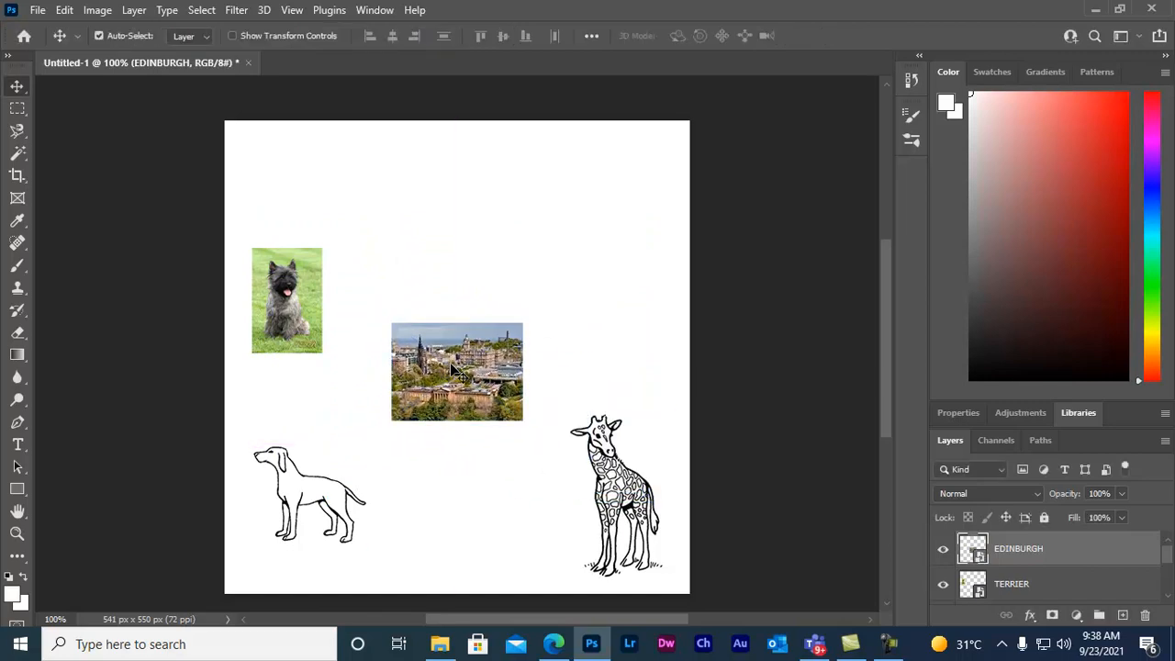
# - Add another blank layer above EDINBURGH and place the LOCH NESS image on it as an embedded object
pyautogui.click(1123, 615)
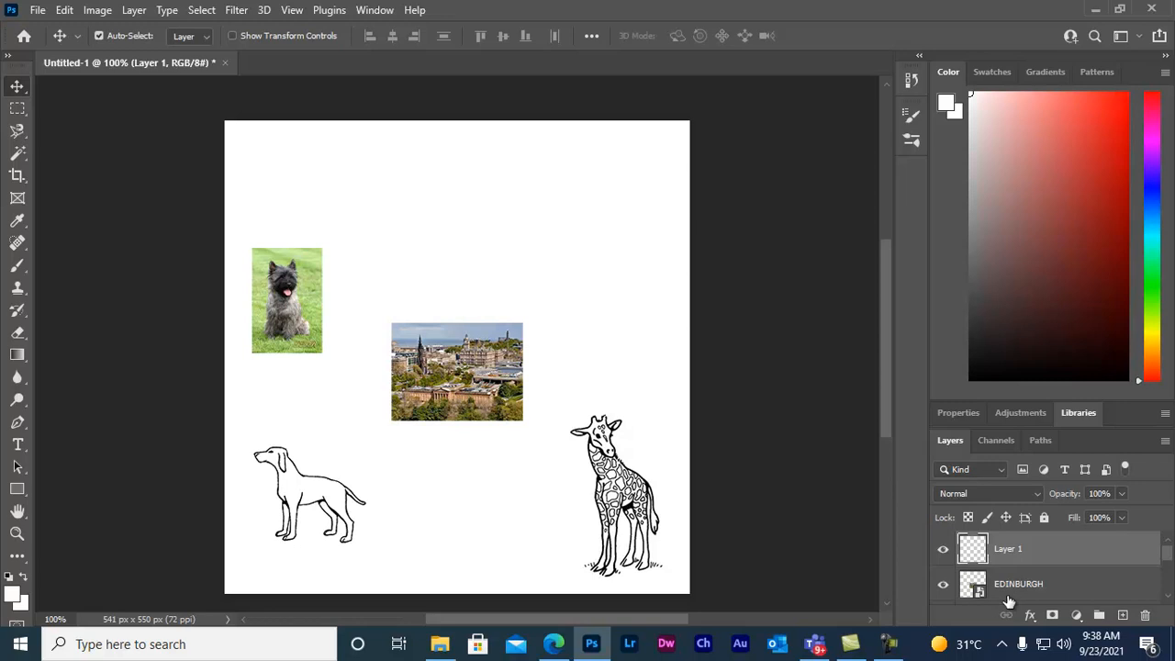
pyautogui.click(38, 11)
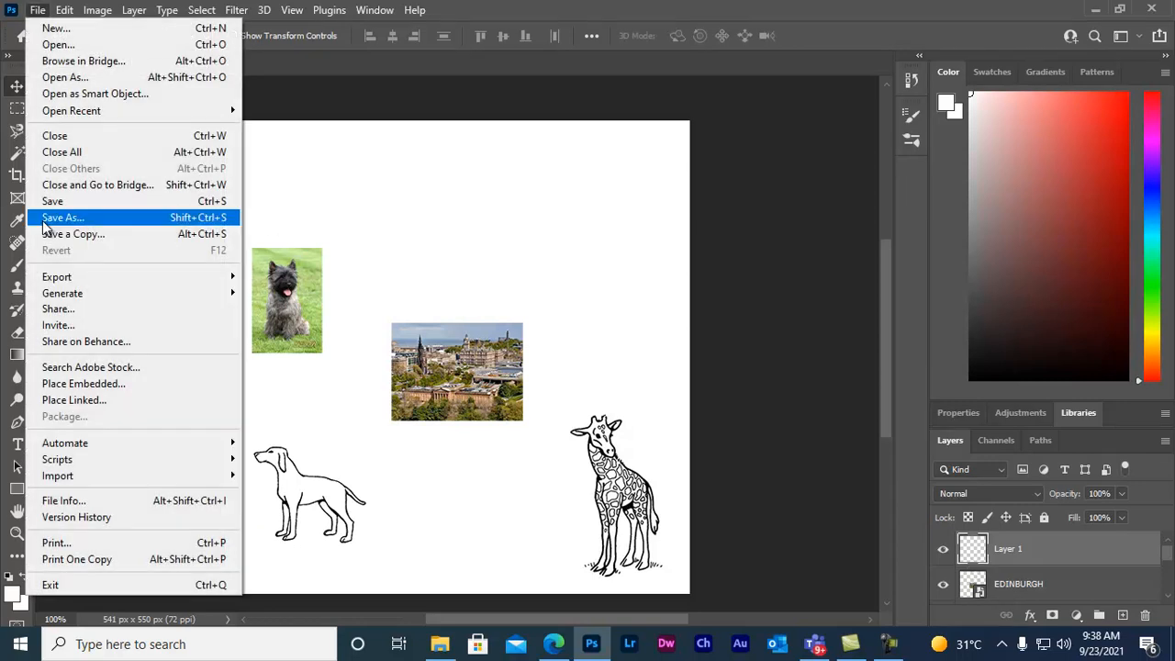
pyautogui.click(76, 383)
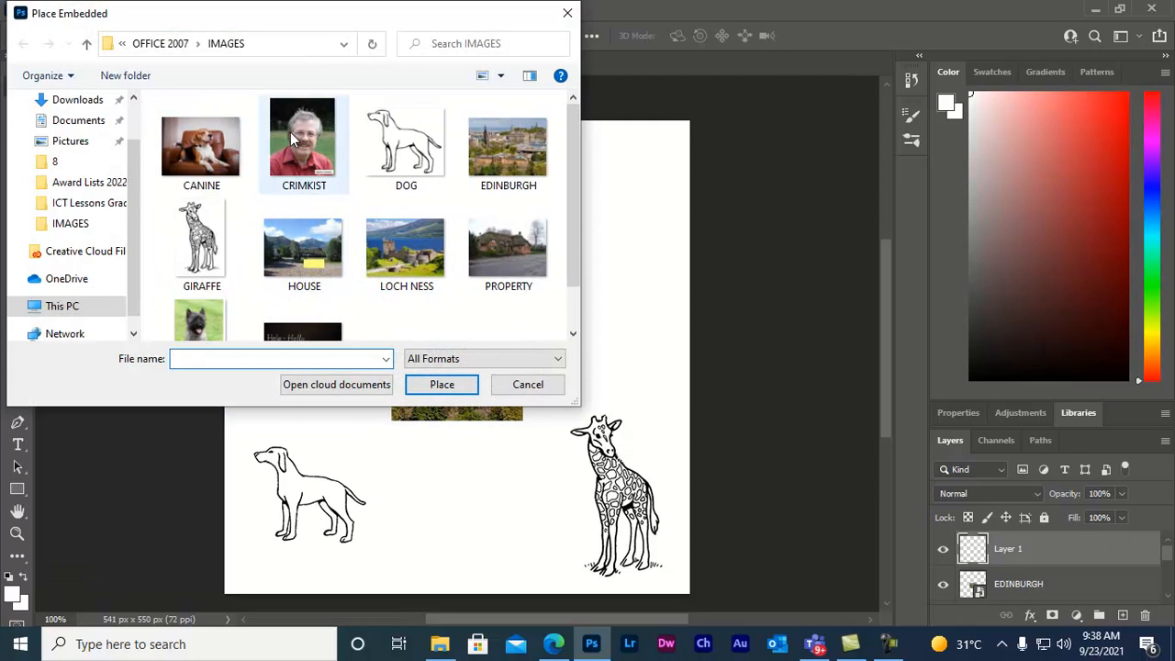
pyautogui.click(395, 266)
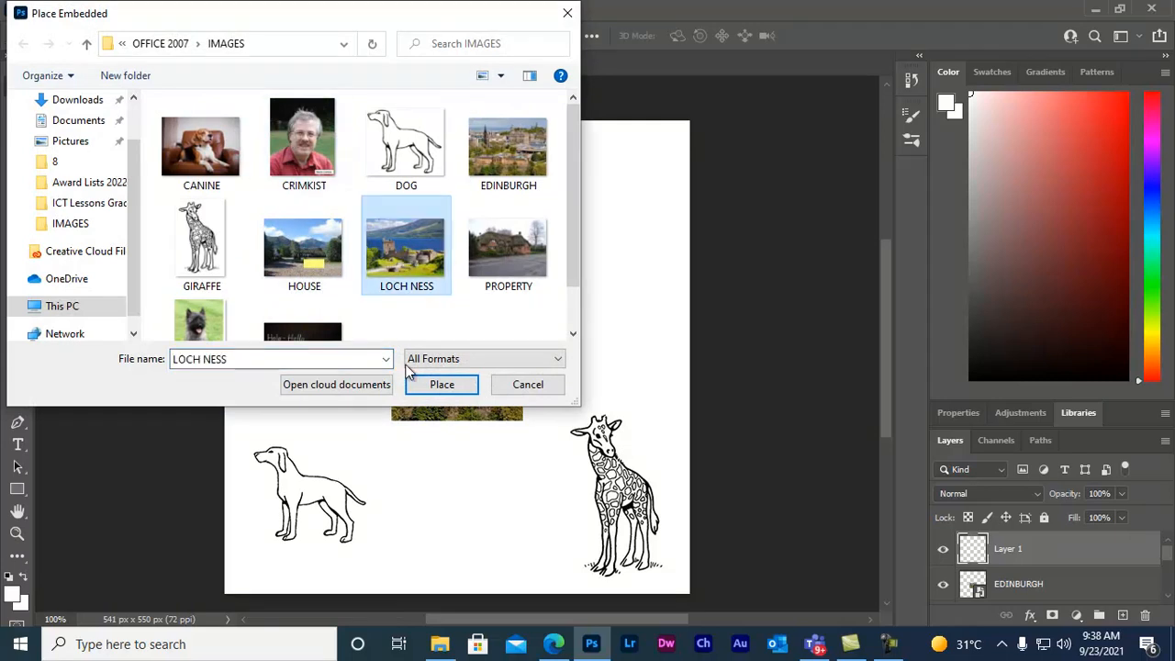
pyautogui.click(434, 384)
# - Scale the Loch Ness photo to about 31% and position it in the upper-right corner of the canvas
pyautogui.moveTo(260, 209); pyautogui.dragTo(551, 386)
pyautogui.moveTo(581, 435); pyautogui.dragTo(602, 187)
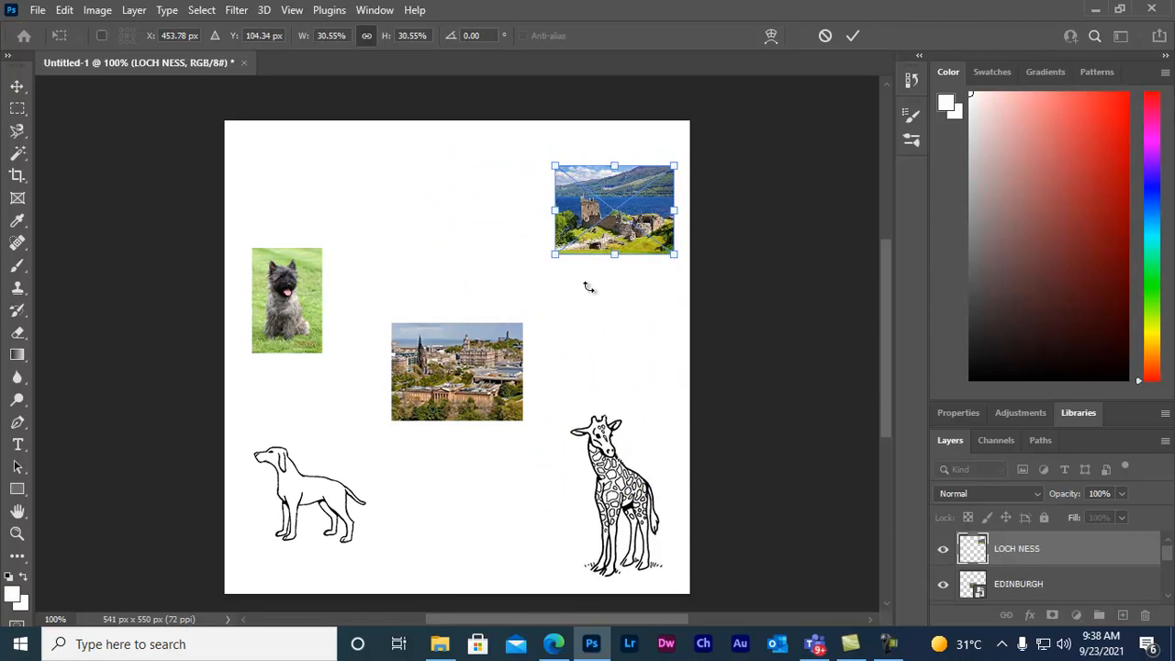
pyautogui.press('Return')
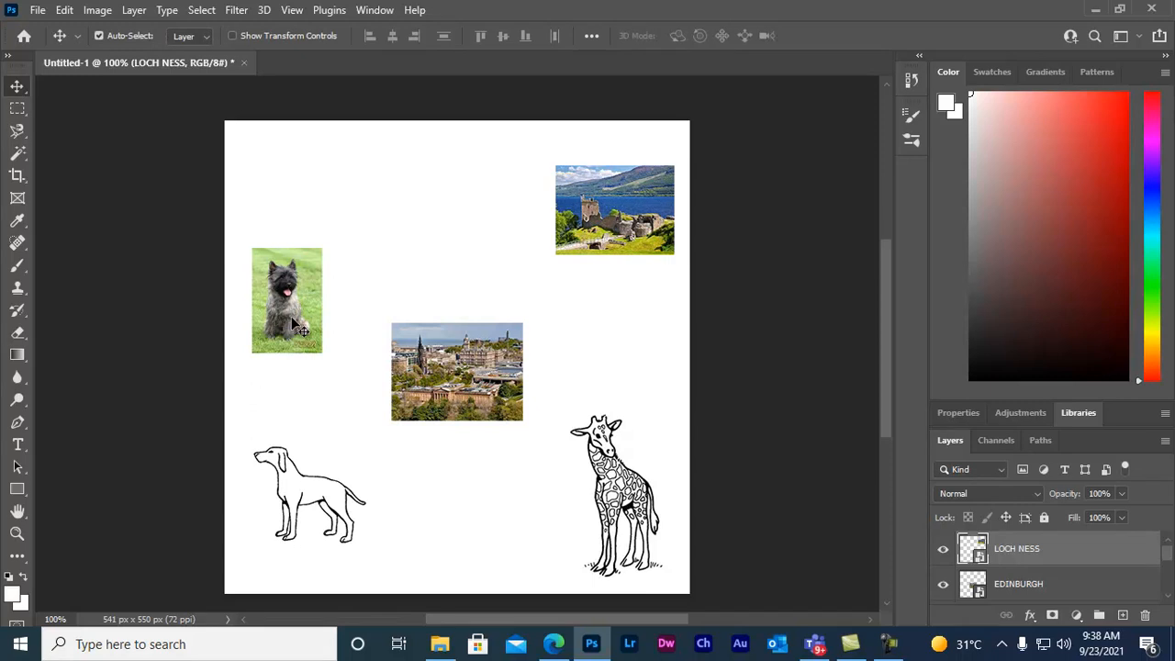
# - Move the TERRIER layer's photo straight up into the upper-left corner of the canvas, to a Y position of about 93 px
pyautogui.scroll(-1, 1012, 558)
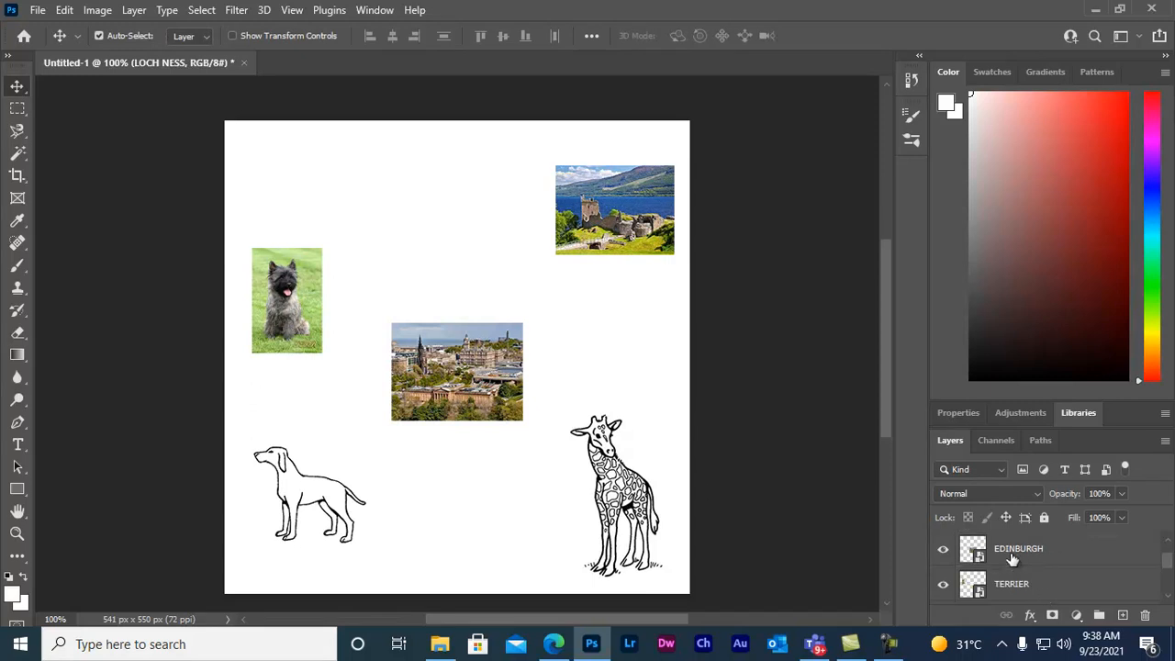
pyautogui.click(973, 588)
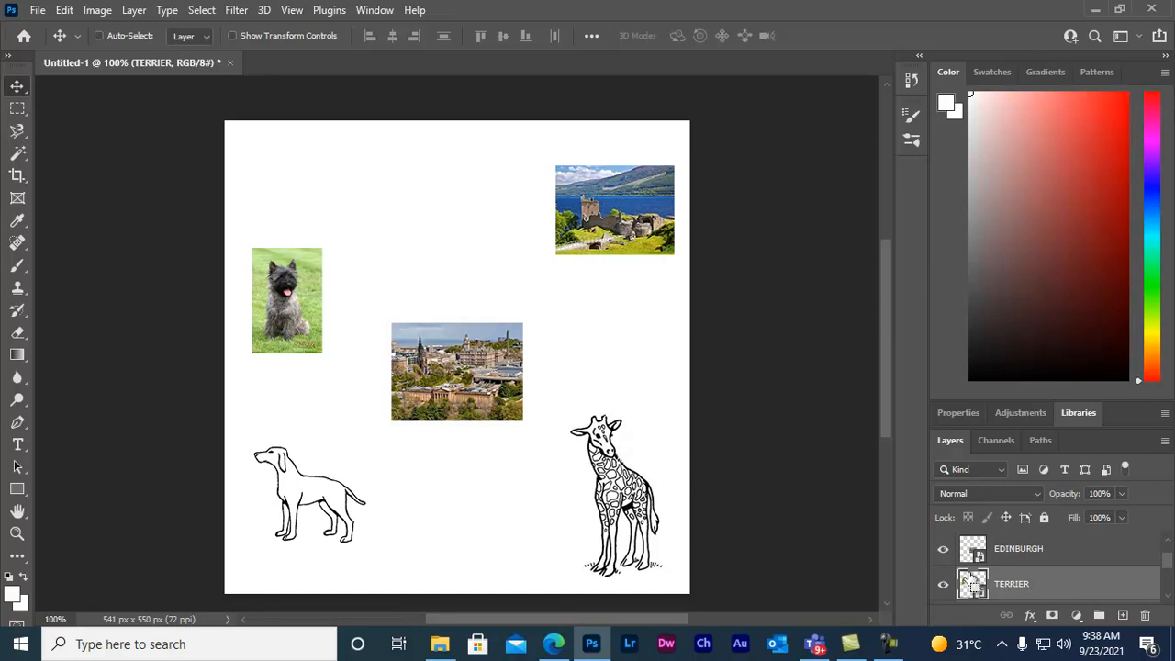
pyautogui.hotkey('ctrl', 't')
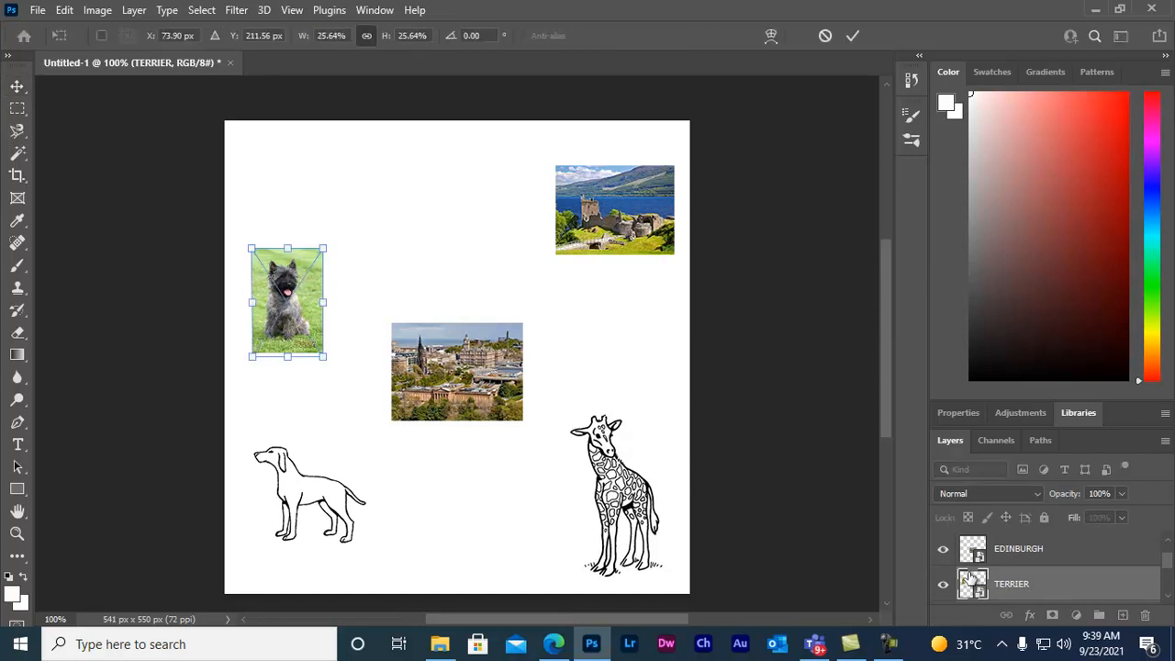
pyautogui.moveTo(298, 271); pyautogui.dragTo(293, 167)
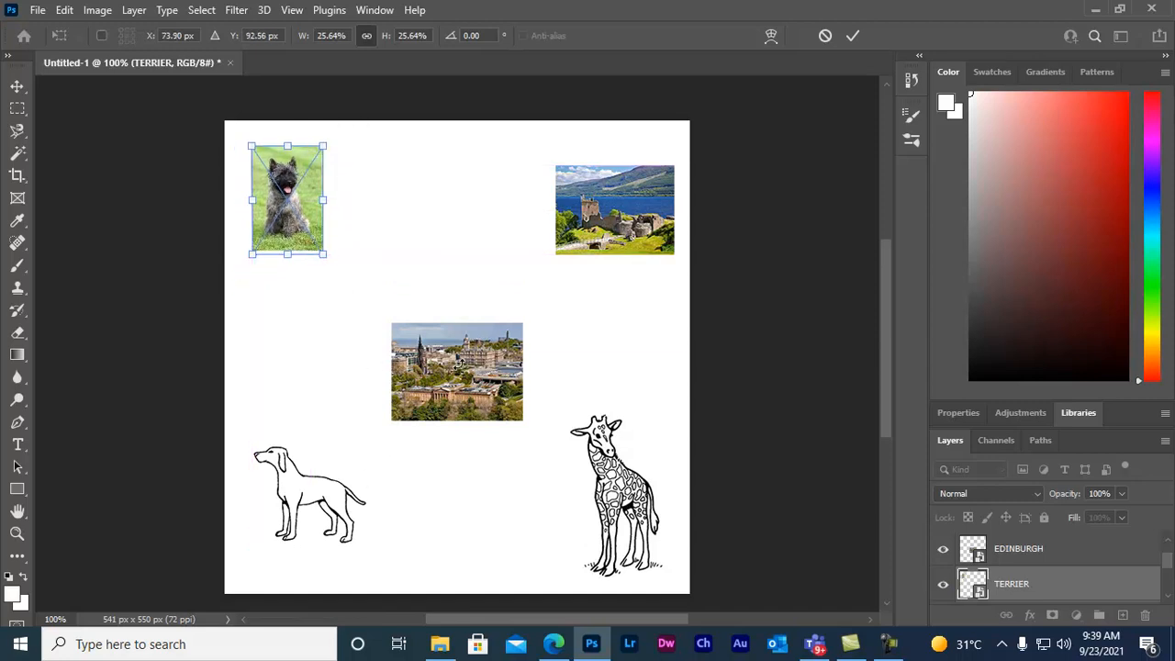
# - Enlarge the EDINBURGH layer's photo to about 46% and keep it near the centre of the canvas
pyautogui.click(1014, 554)
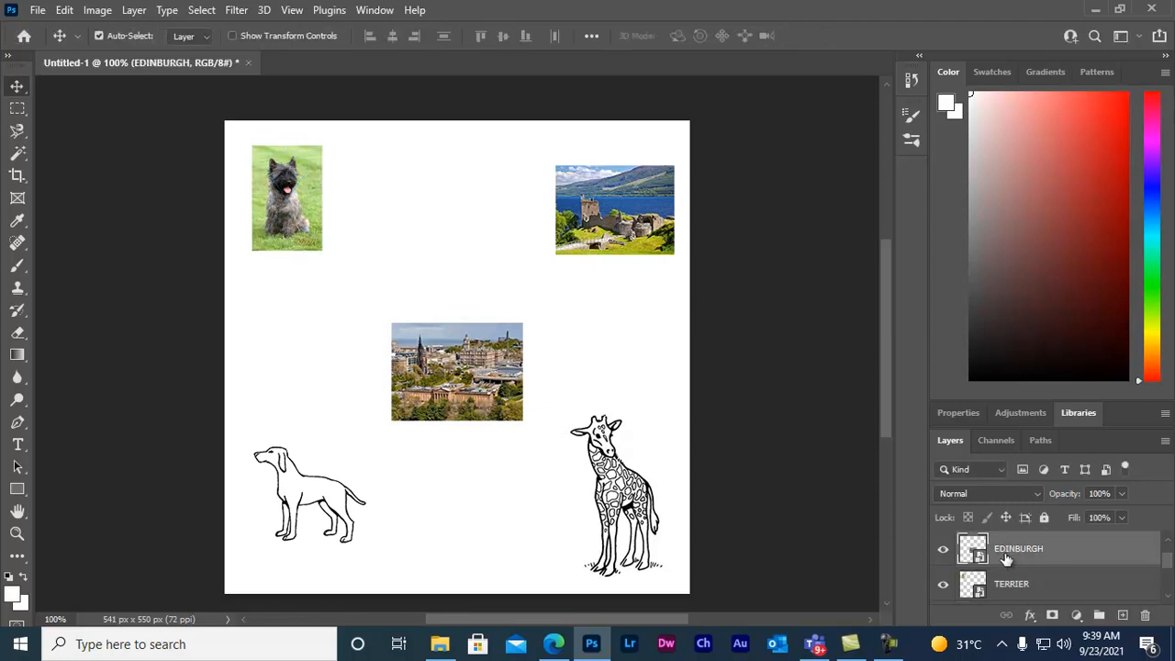
pyautogui.hotkey('ctrl', 't')
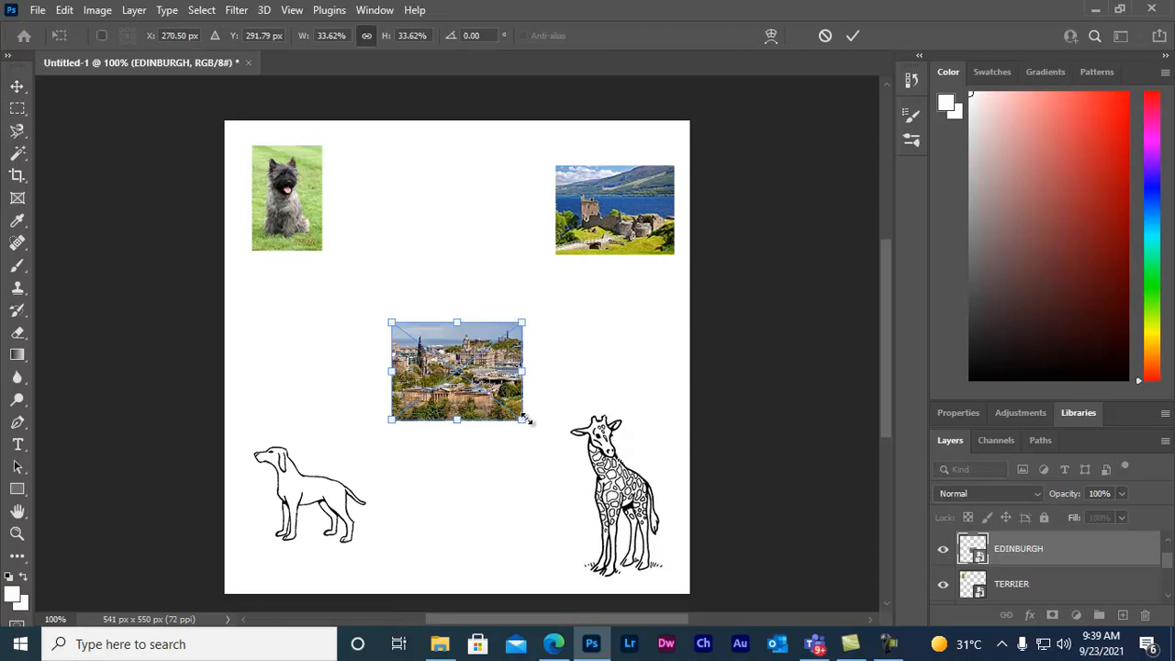
pyautogui.moveTo(521, 423); pyautogui.dragTo(542, 435)
pyautogui.moveTo(465, 336); pyautogui.dragTo(442, 305)
pyautogui.moveTo(519, 408); pyautogui.dragTo(547, 427)
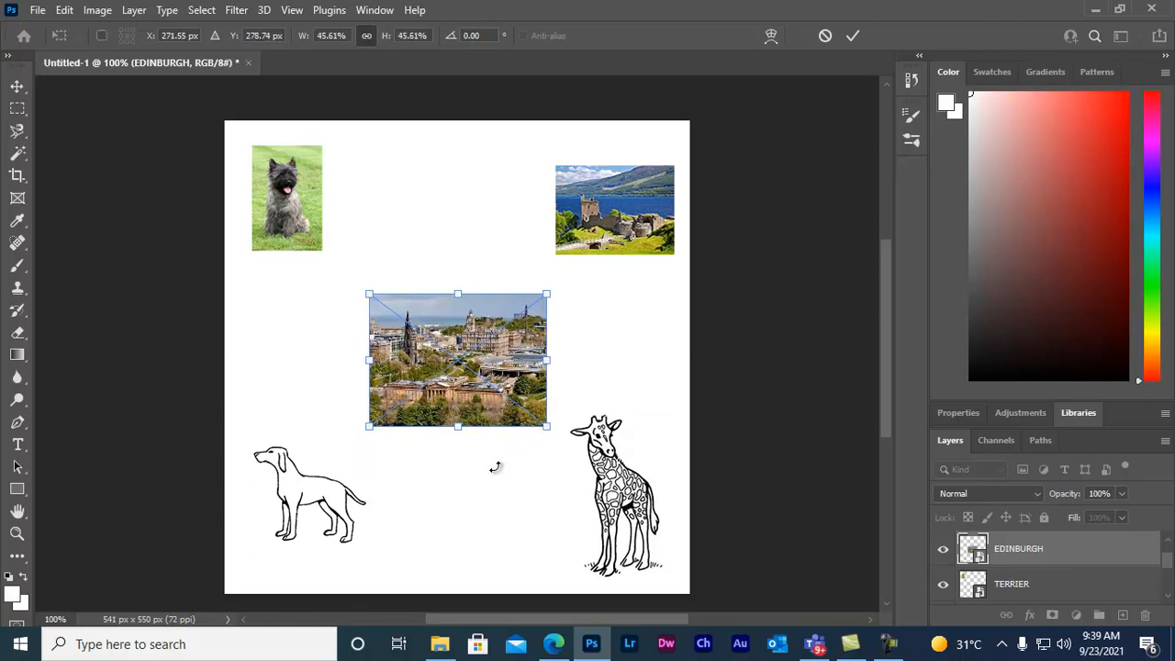
pyautogui.press('Return')
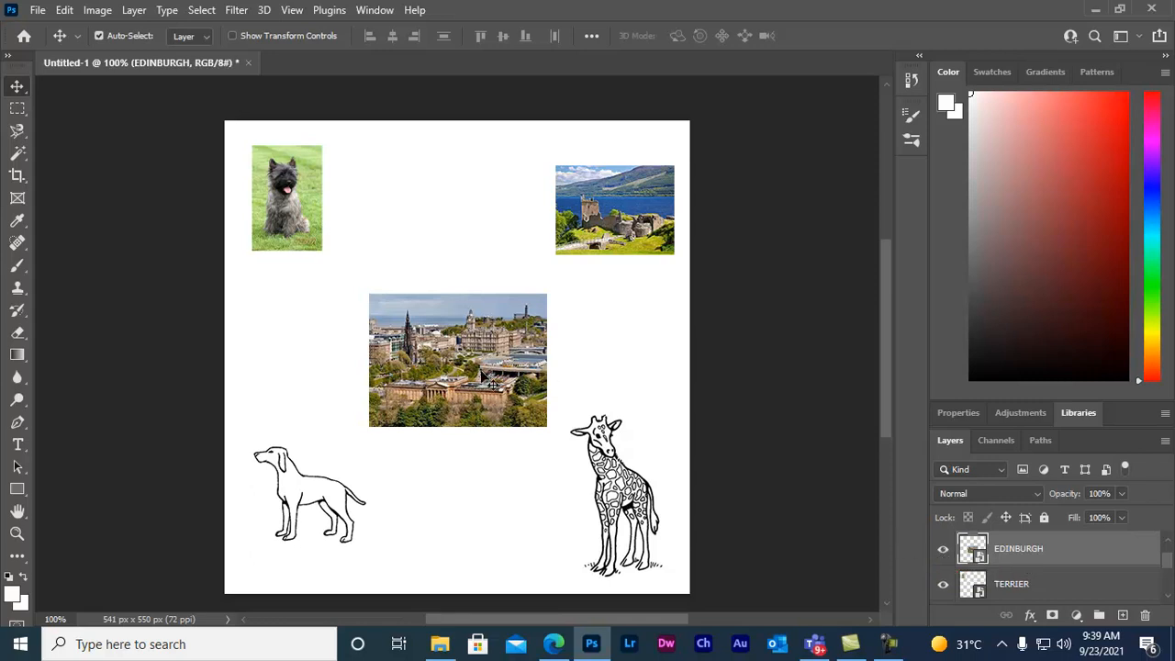
# - Hide the EDINBURGH and TERRIER layers, and make both layers visible again
pyautogui.click(943, 553)
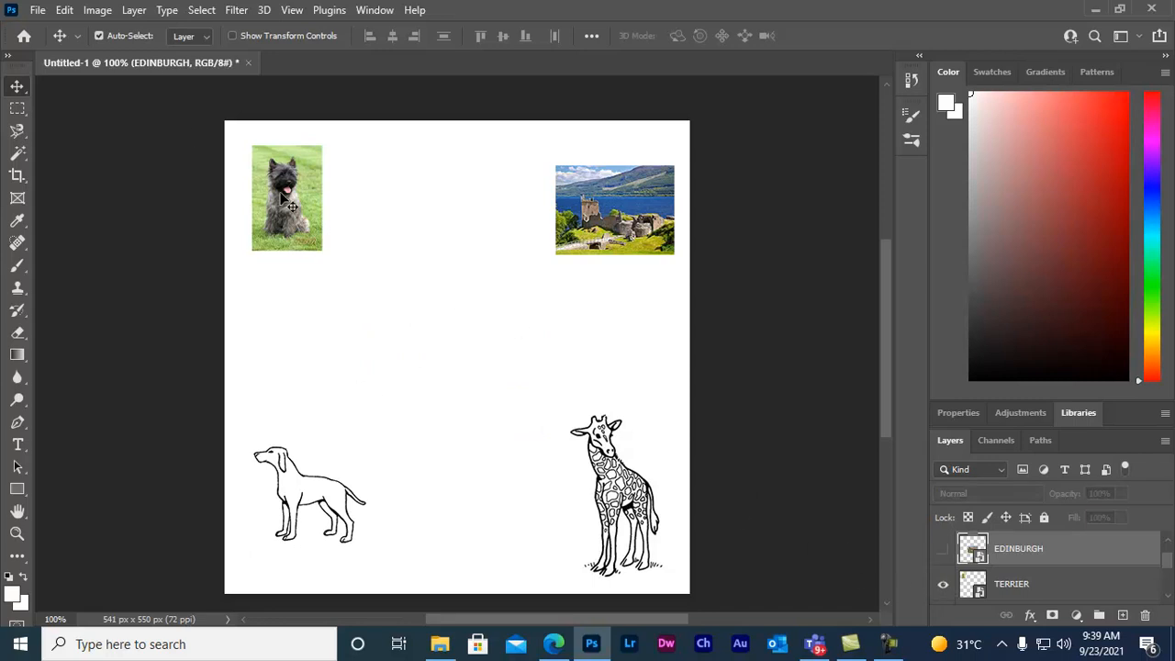
pyautogui.click(946, 585)
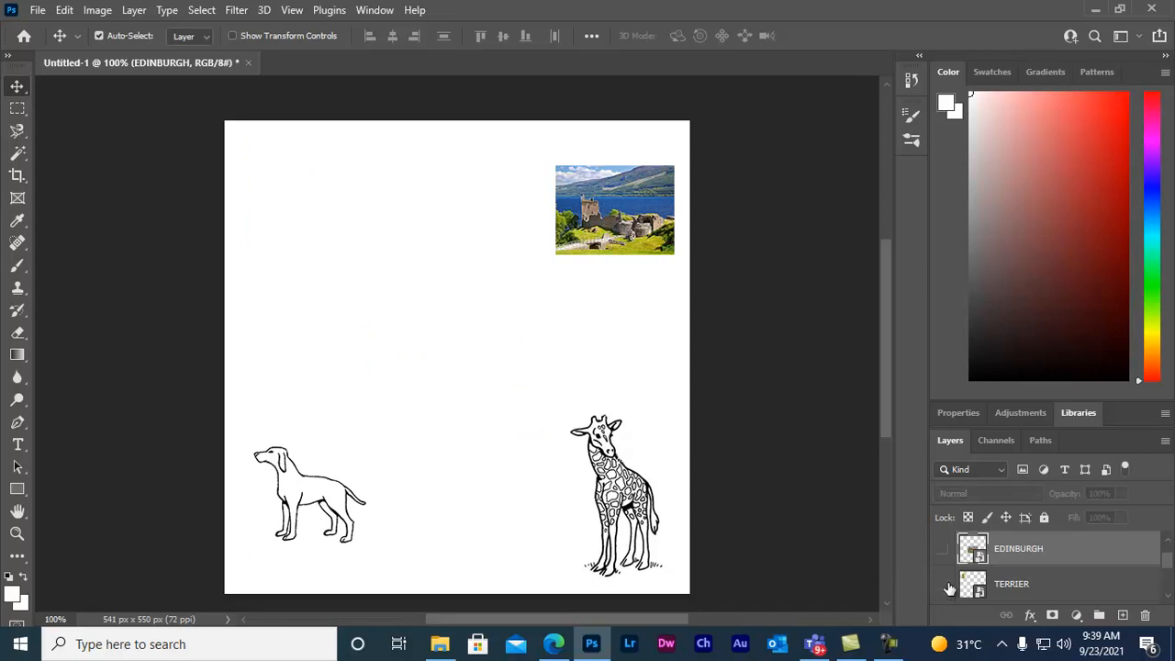
pyautogui.click(944, 551)
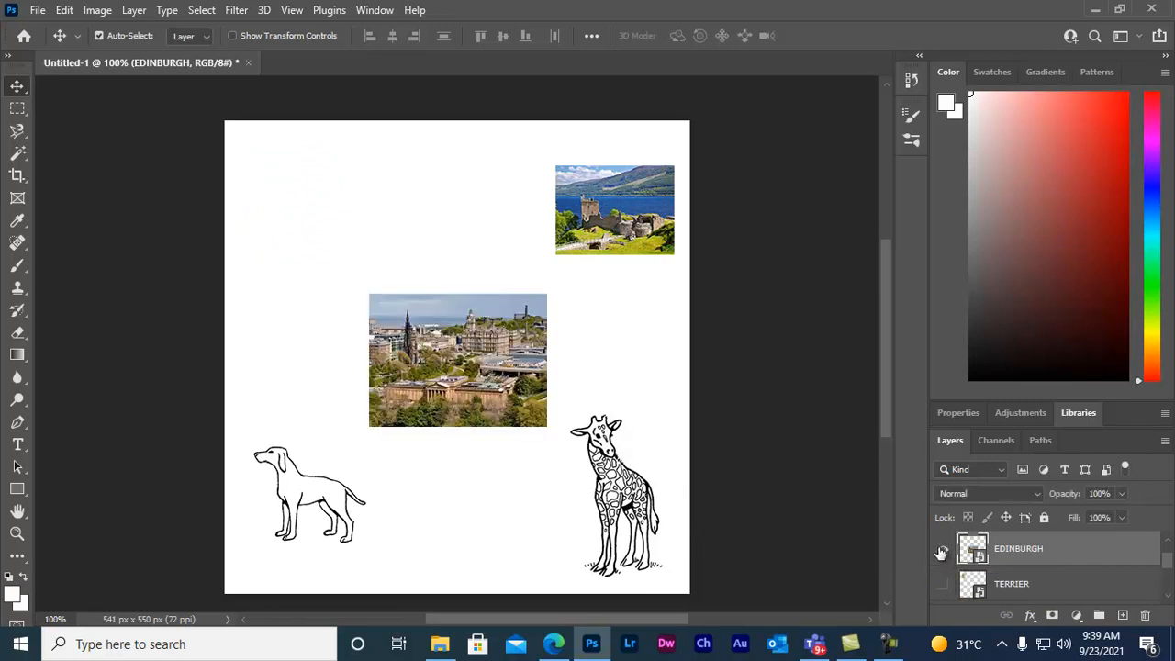
pyautogui.click(944, 586)
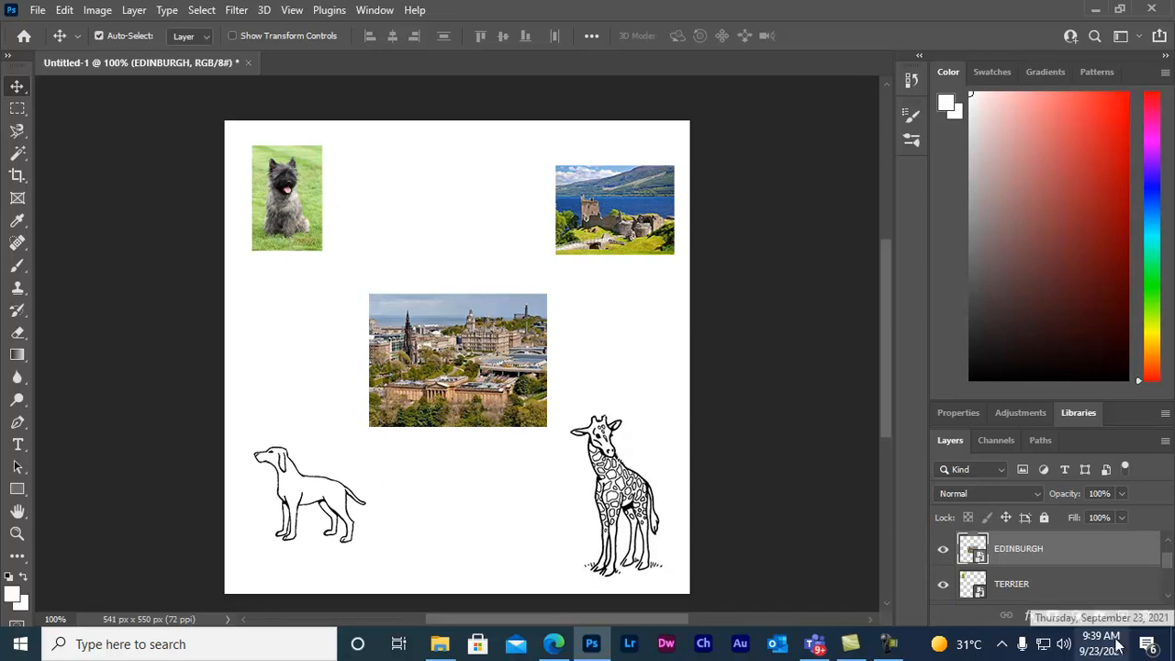
# - Enlarge the Edinburgh photo to about 93% around the canvas centre so that it overlaps the four surrounding images
pyautogui.hotkey('ctrl', 't')
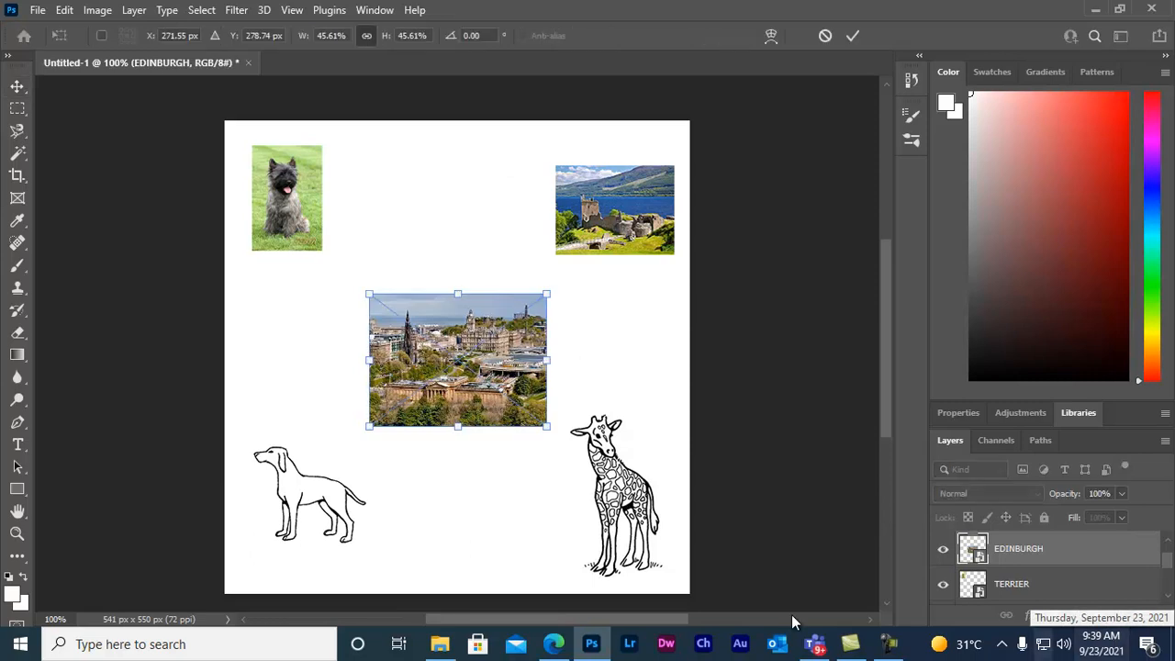
pyautogui.moveTo(547, 430); pyautogui.dragTo(606, 470)
pyautogui.moveTo(368, 384); pyautogui.dragTo(298, 382)
pyautogui.moveTo(452, 267); pyautogui.dragTo(459, 225)
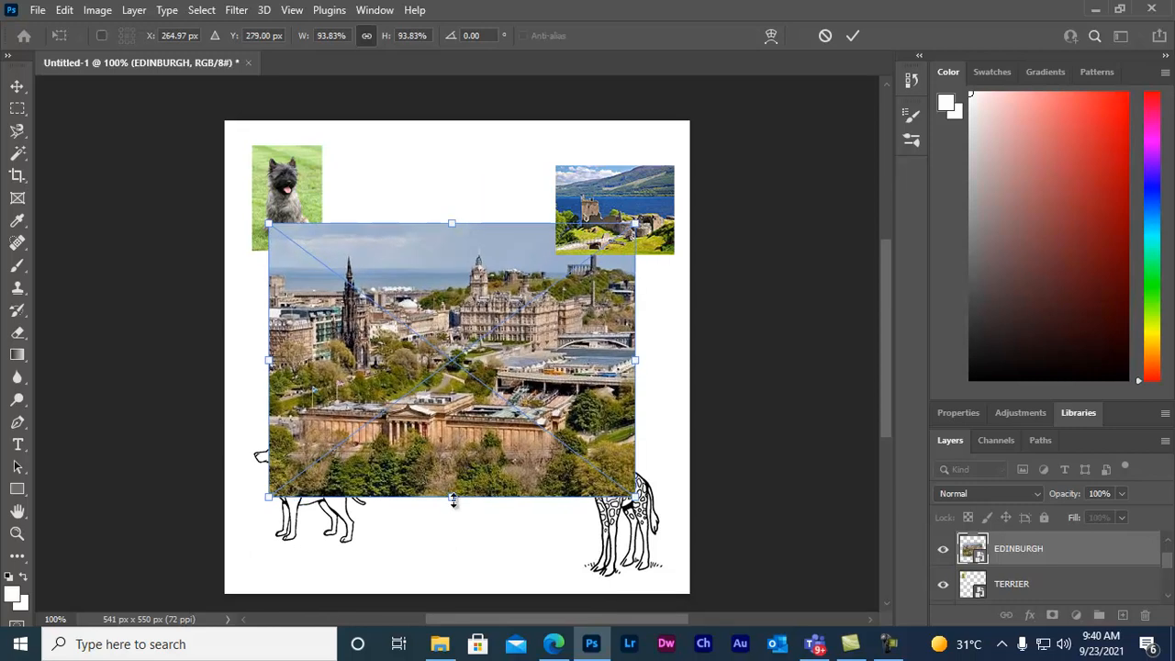
pyautogui.moveTo(453, 498); pyautogui.dragTo(453, 494)
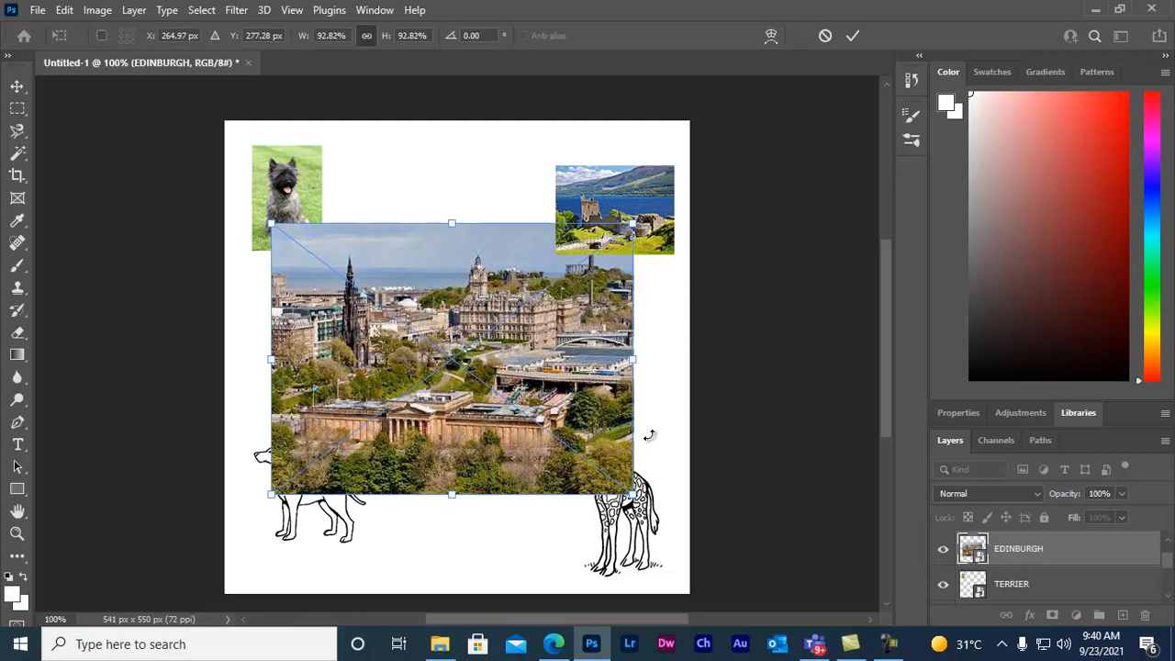
pyautogui.press('Return')
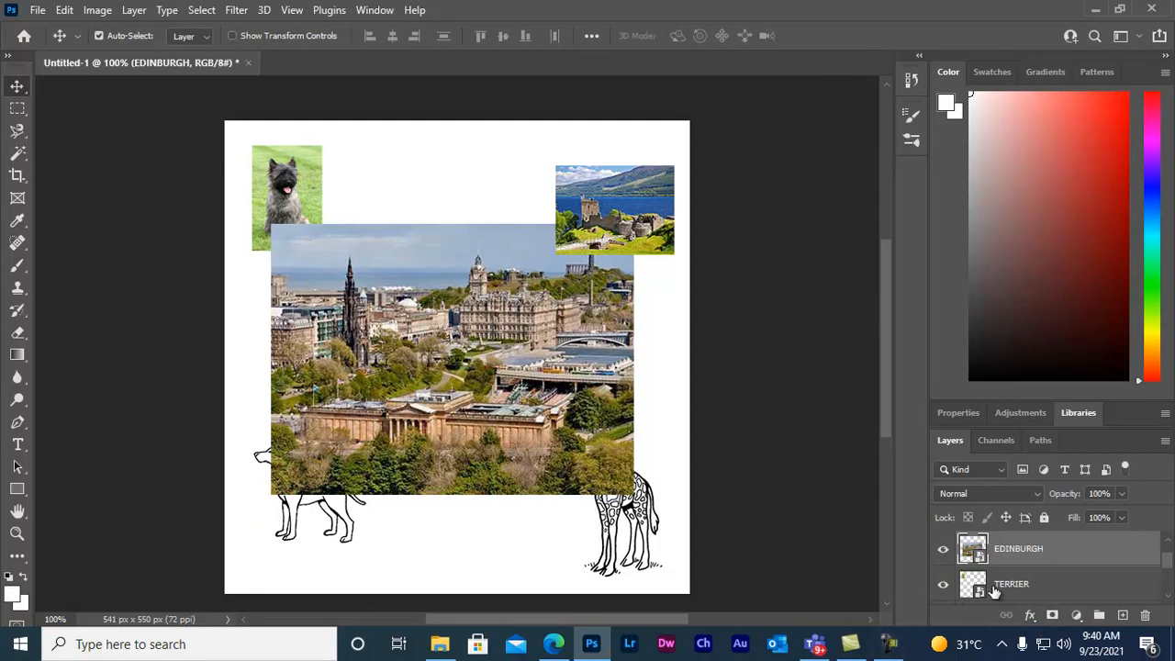
# - Reorder the layers so that TERRIER and DOG both sit above EDINBURGH, with DOG directly above it
pyautogui.moveTo(1003, 590); pyautogui.dragTo(999, 544)
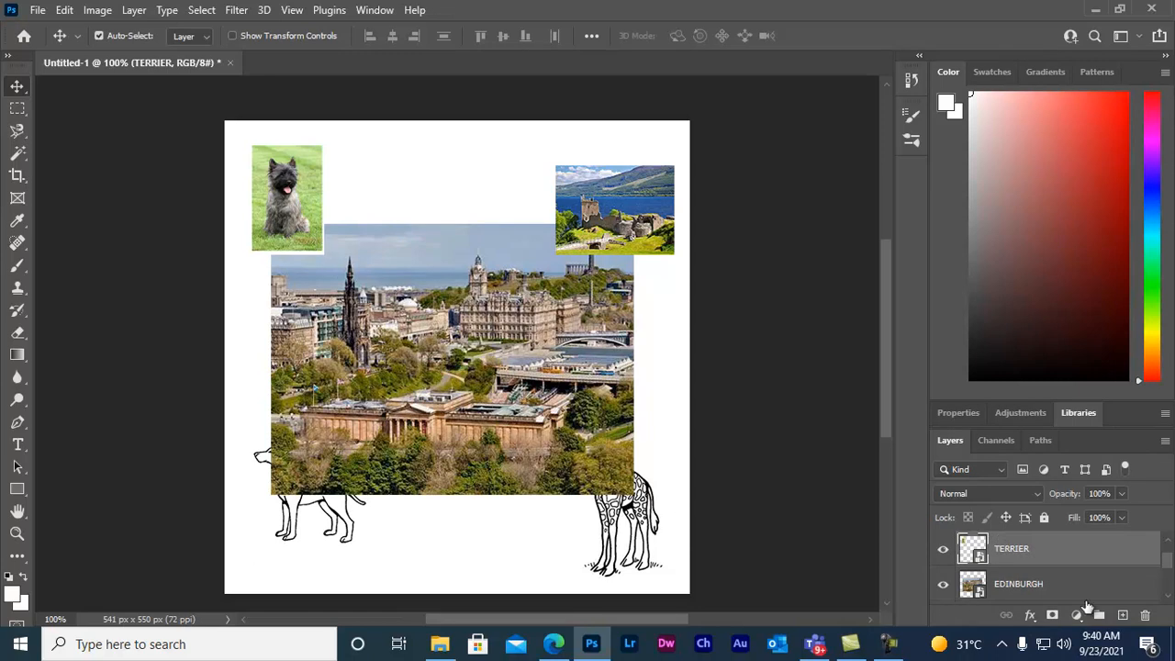
pyautogui.scroll(1, 1088, 602)
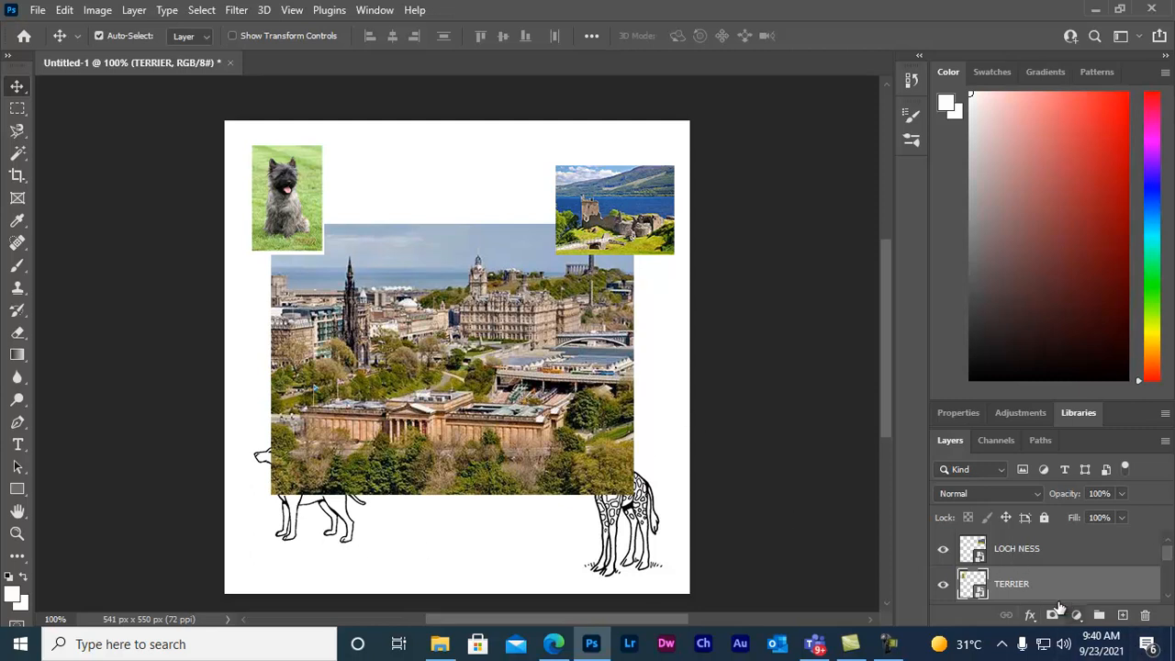
pyautogui.scroll(-2, 1060, 608)
pyautogui.moveTo(1006, 592); pyautogui.dragTo(981, 540)
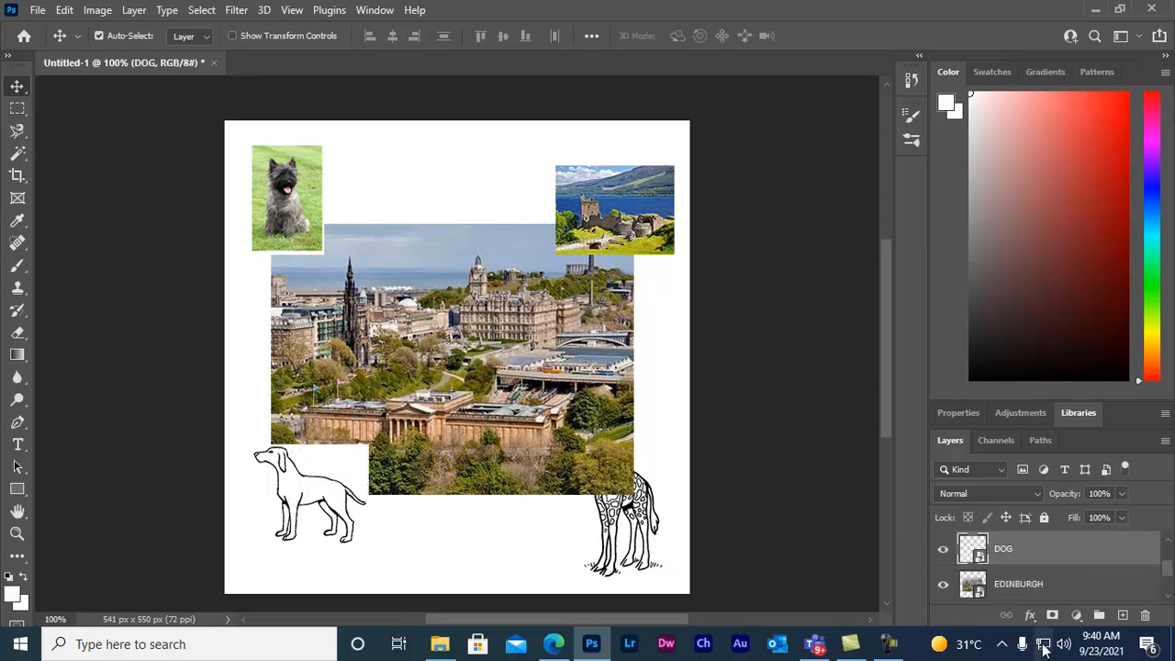
# - Move the GIRAFFE layer up the stack to directly below LOCH NESS, in front of the Edinburgh photo
pyautogui.scroll(1, 1027, 602)
pyautogui.scroll(2, 1026, 554)
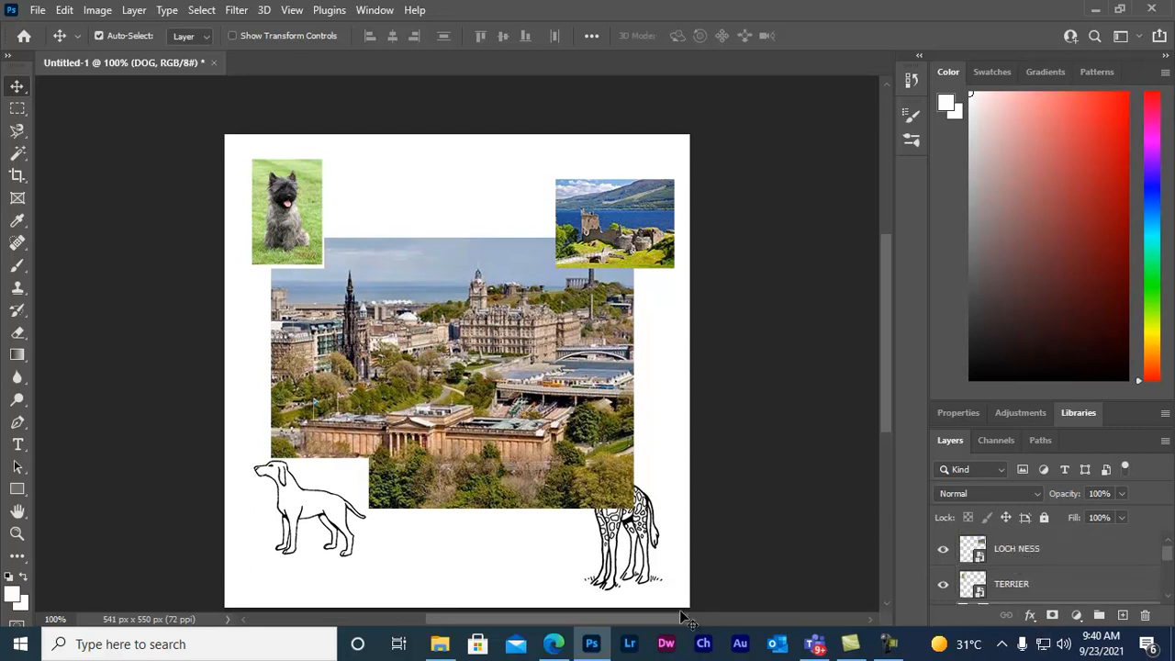
pyautogui.scroll(-2, 1021, 593)
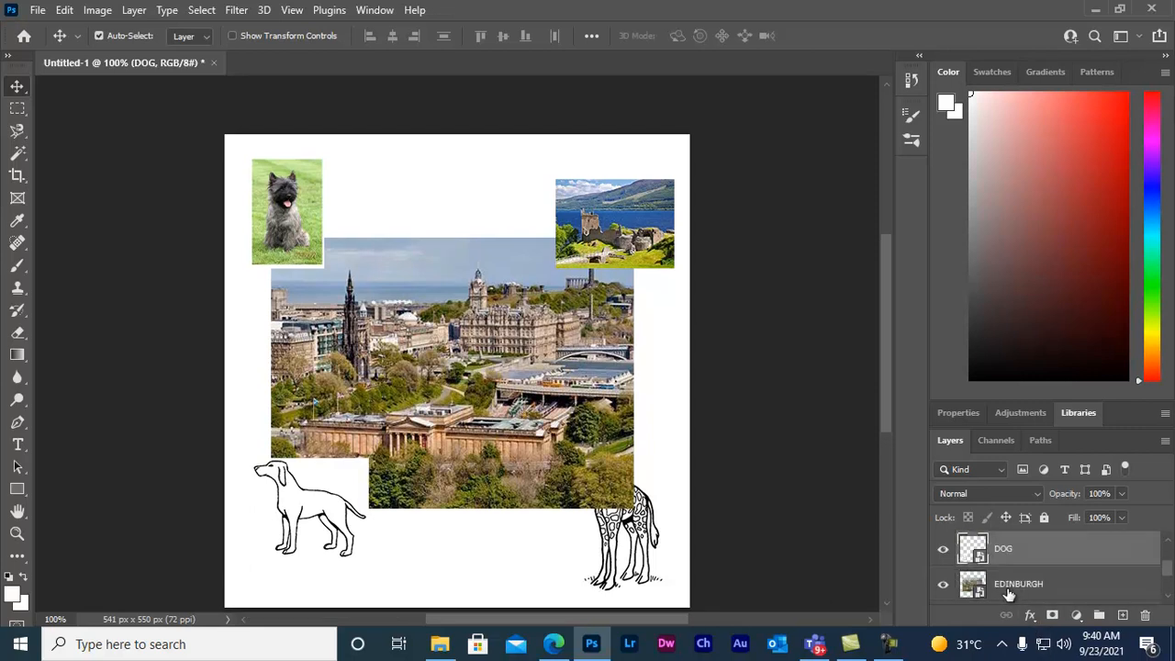
pyautogui.scroll(-3, 1014, 592)
pyautogui.moveTo(1008, 558)
pyautogui.mouseDown()
pyautogui.moveTo(1005, 519)
pyautogui.moveTo(1004, 562)
pyautogui.mouseUp()
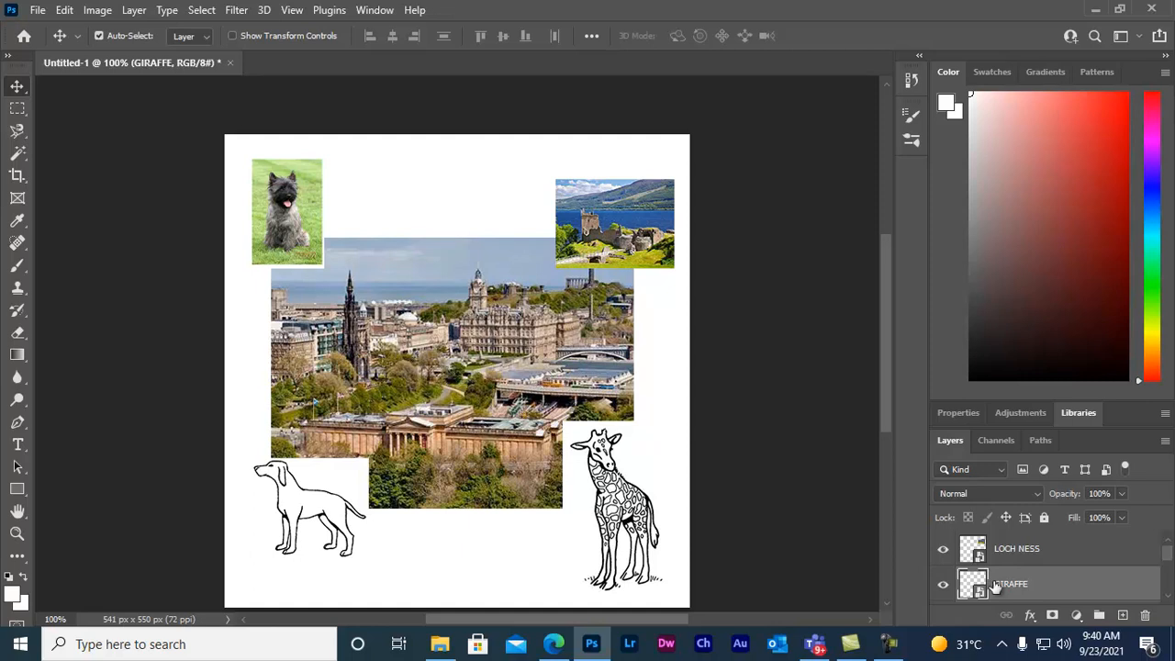
pyautogui.scroll(-4, 1051, 581)
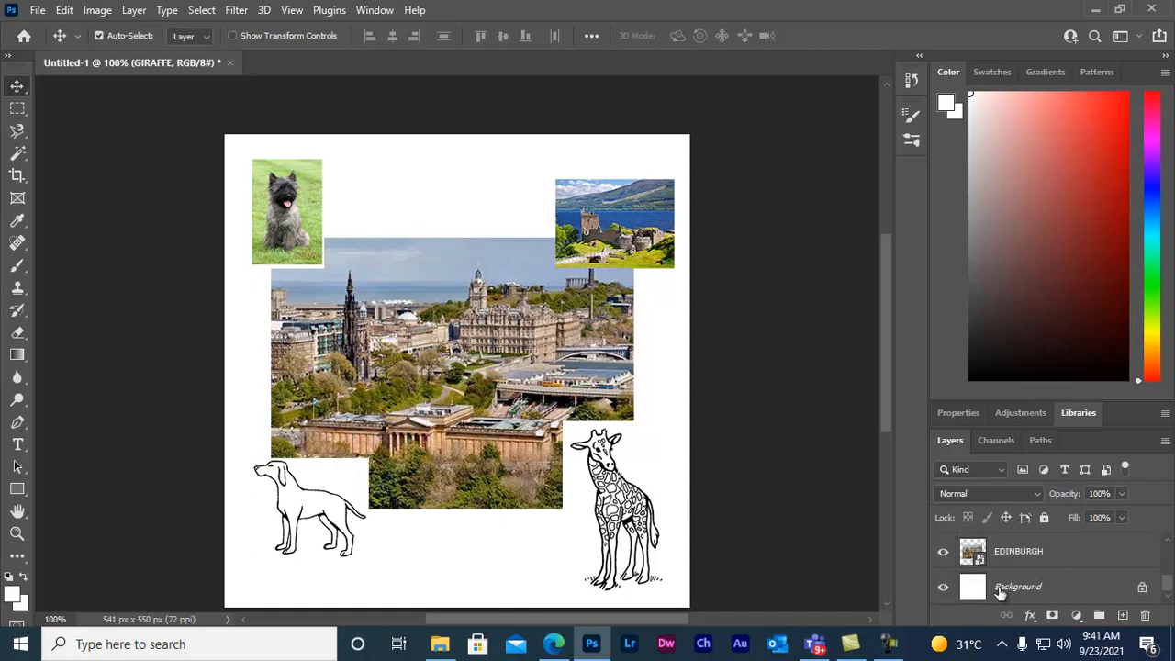
pyautogui.scroll(1, 1024, 546)
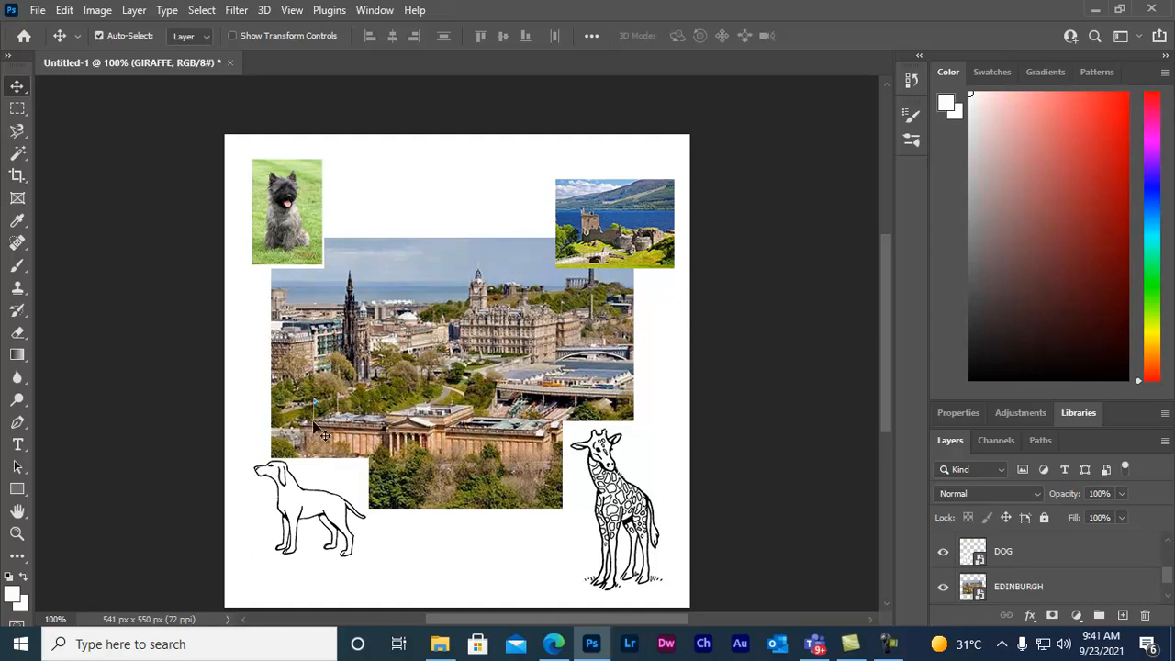
pyautogui.click(891, 646)
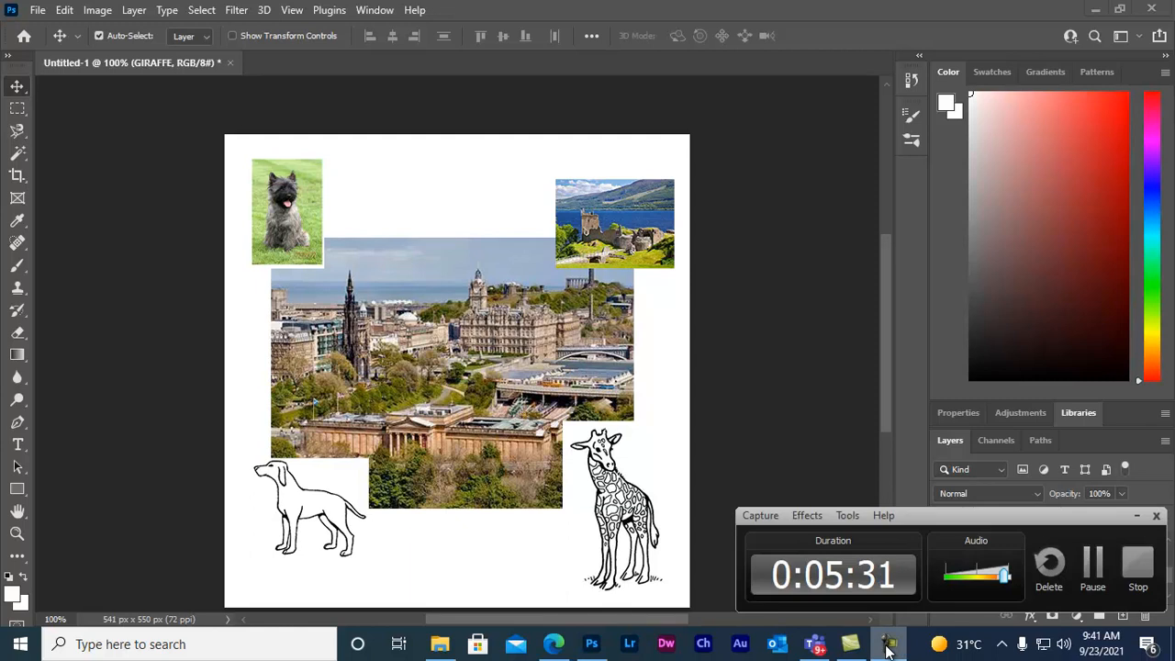